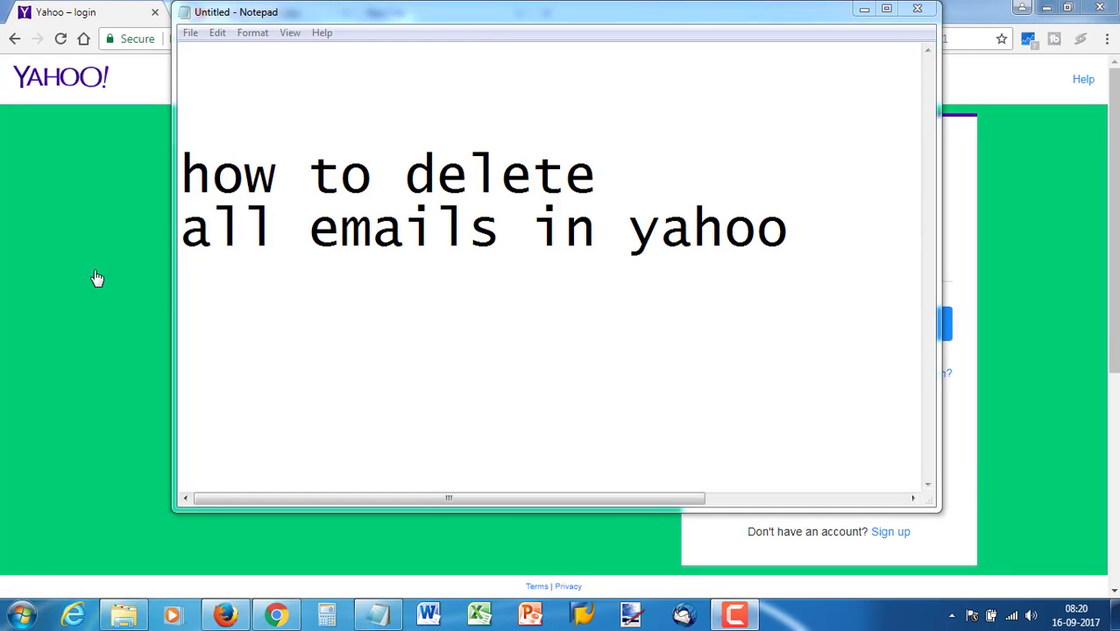
Bring the Chrome window with the Yahoo login page in front of the Notepad note
click(61, 284)
click(61, 284)
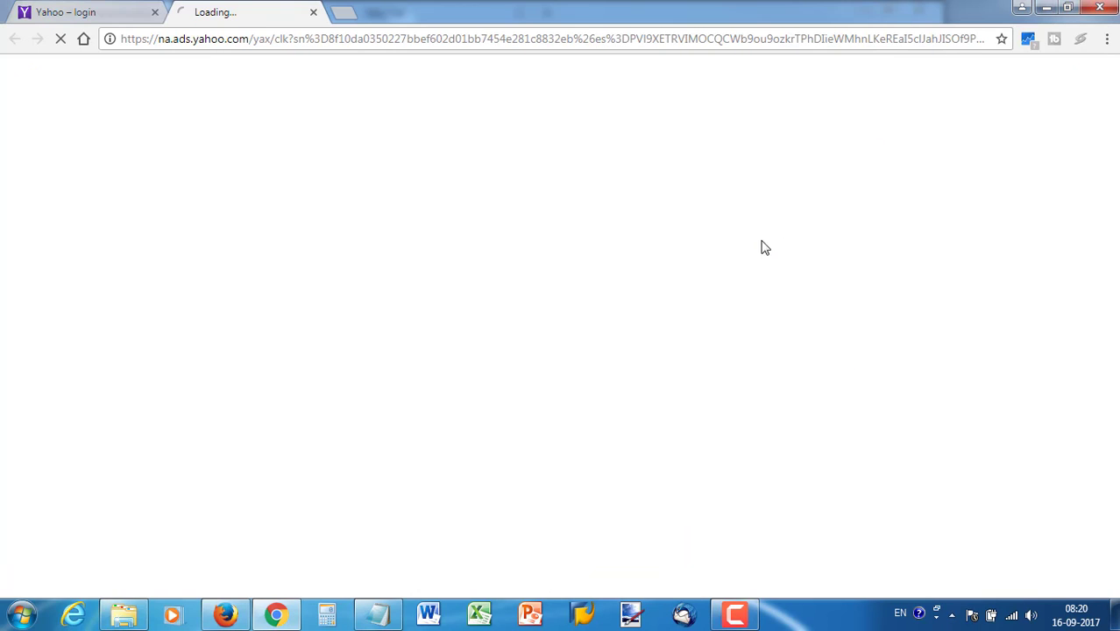
Close the stray tab and go to mail.yahoo.com from the address bar
click(312, 12)
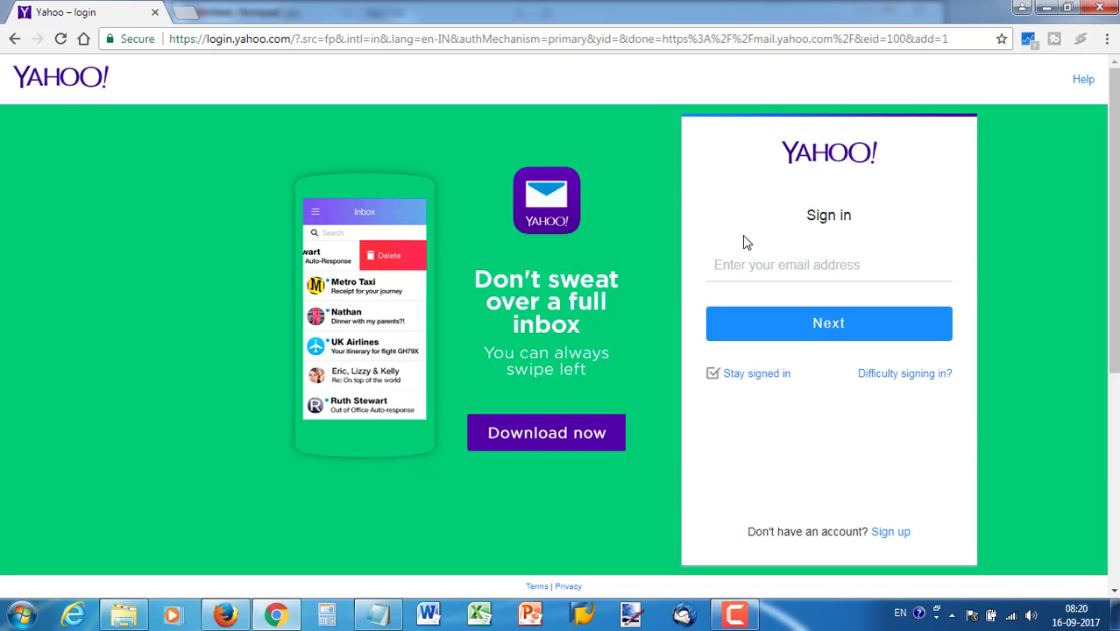
click(689, 39)
text(mail.yahoo.com)
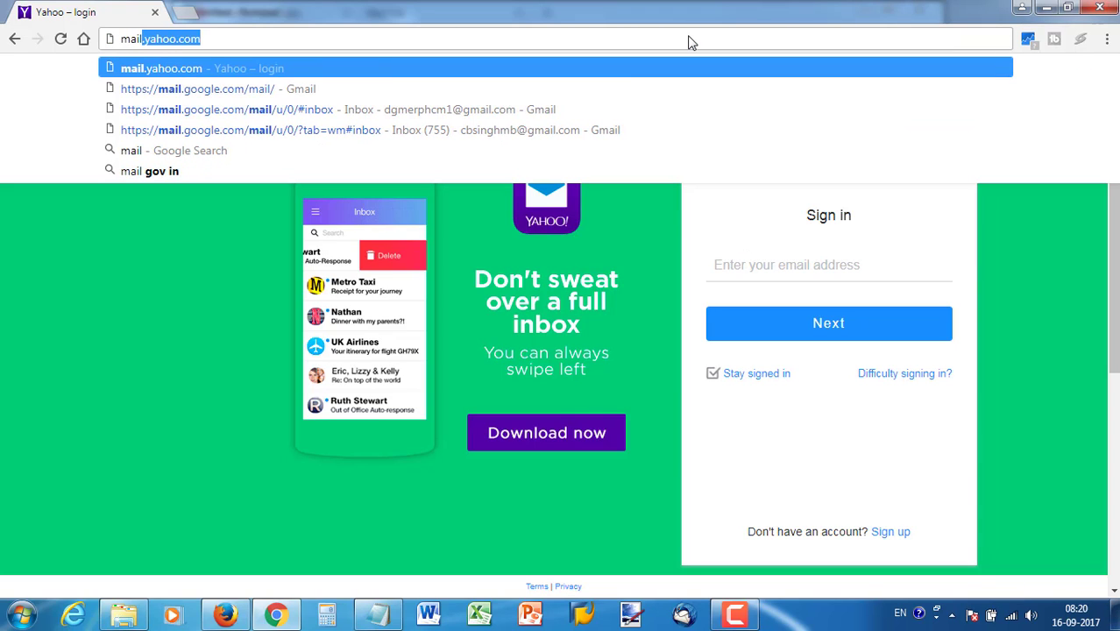
key(Return)
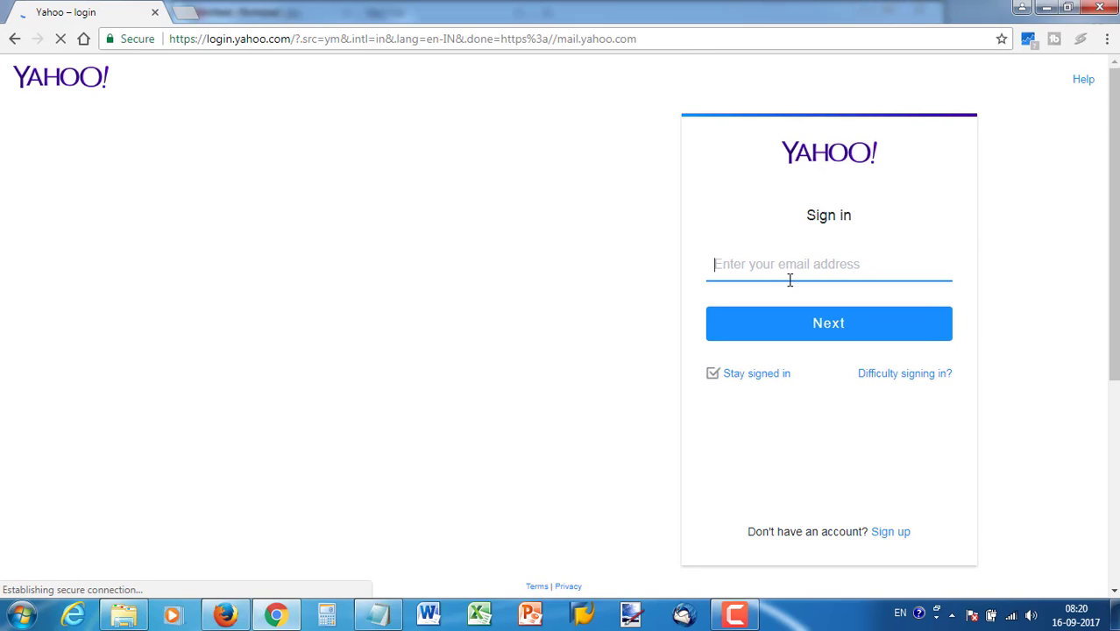
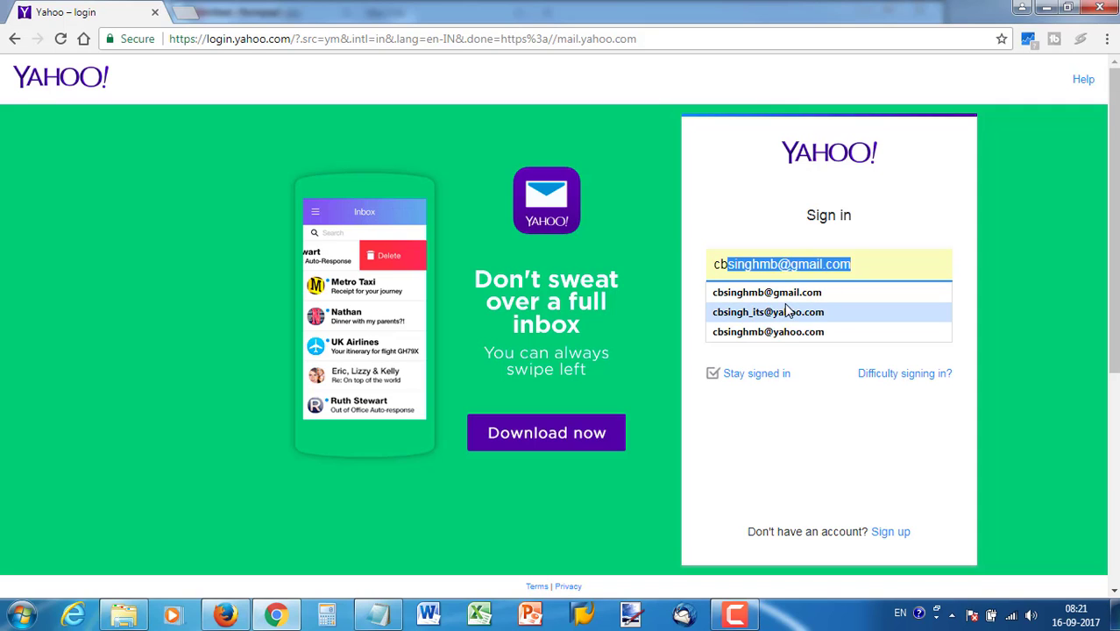
Choose the saved Yahoo address, continue, and type the account password
click(790, 312)
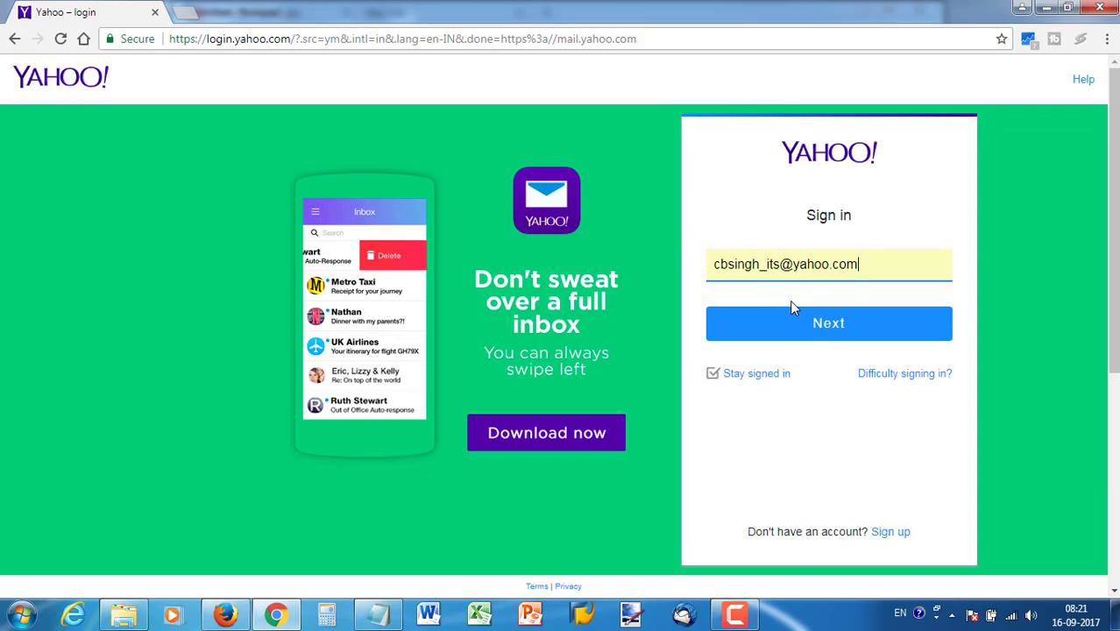
click(834, 324)
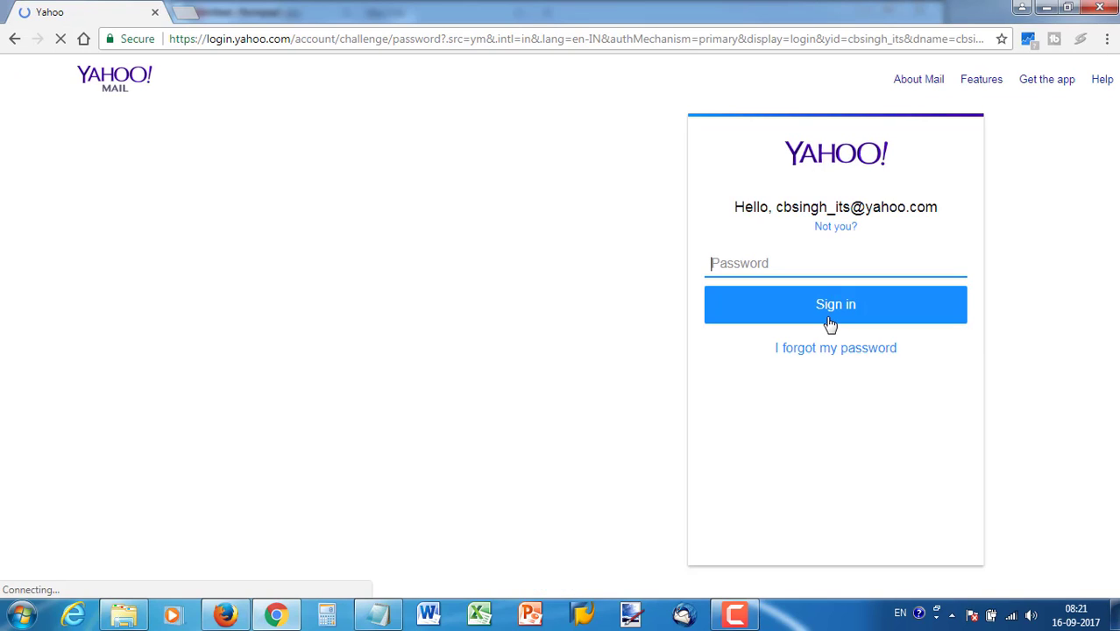
text(•••••••••)
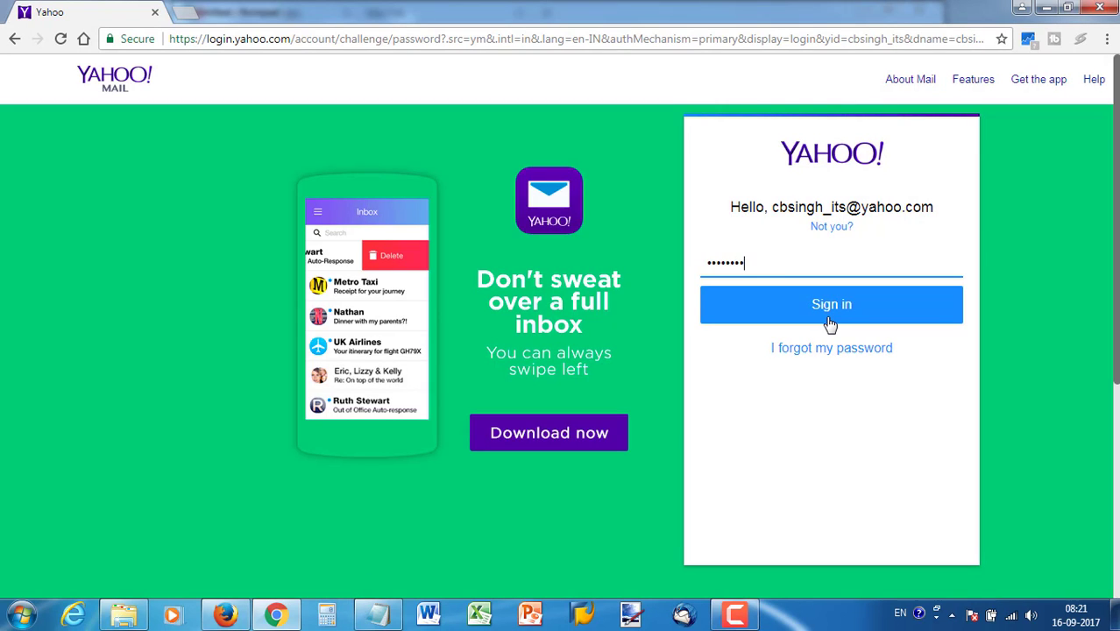
Sign in and dismiss Chrome's save-password prompt to reach the Inbox (1727)
click(836, 320)
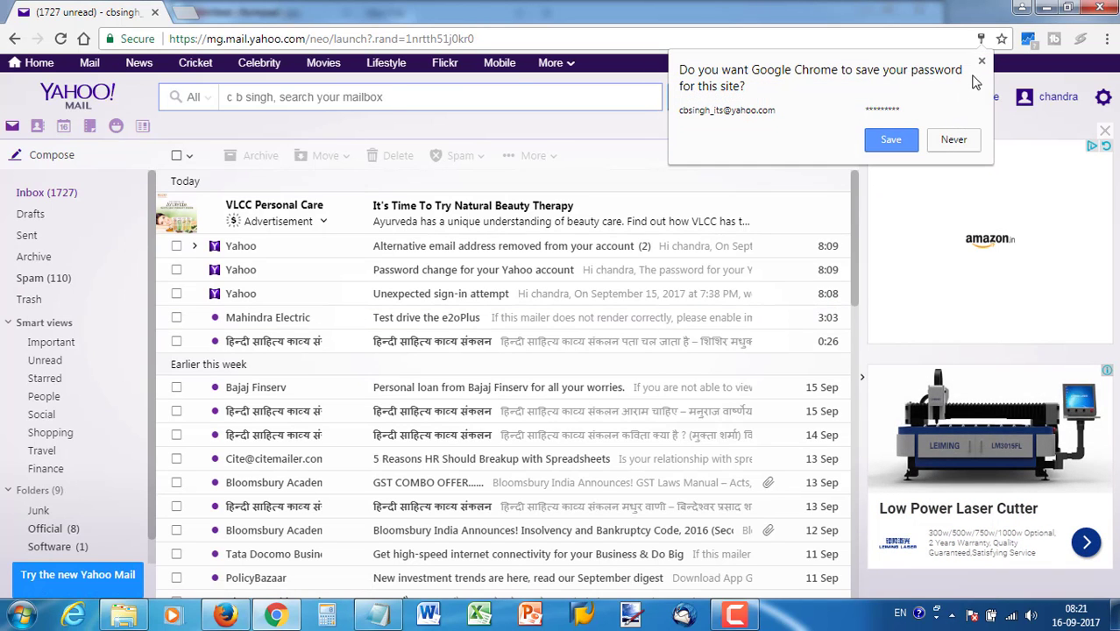
click(983, 63)
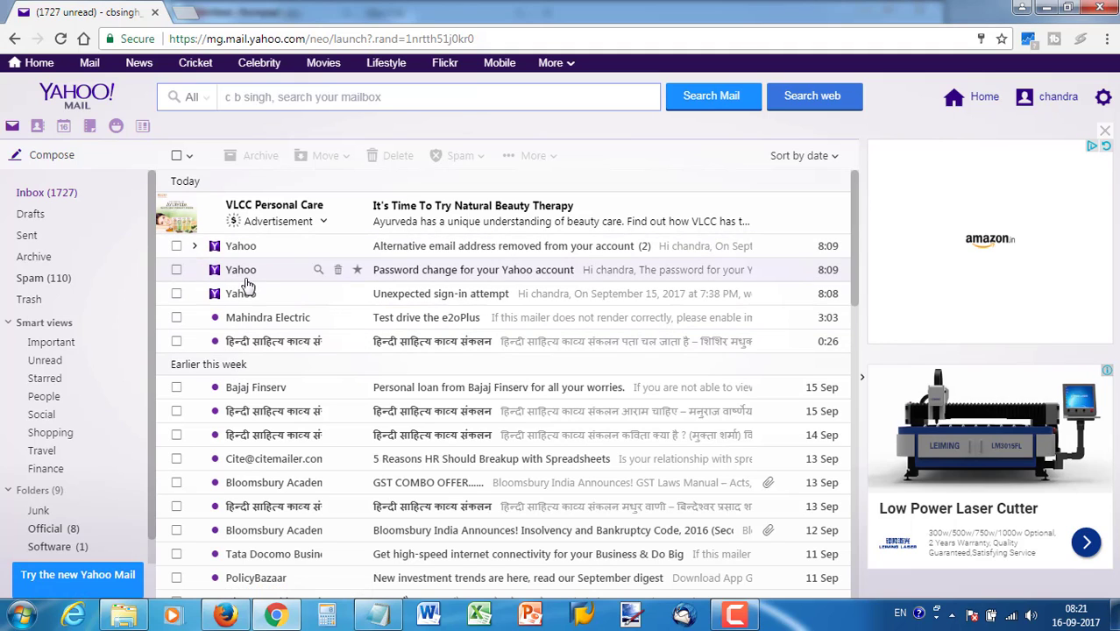
click(176, 245)
click(176, 269)
click(176, 293)
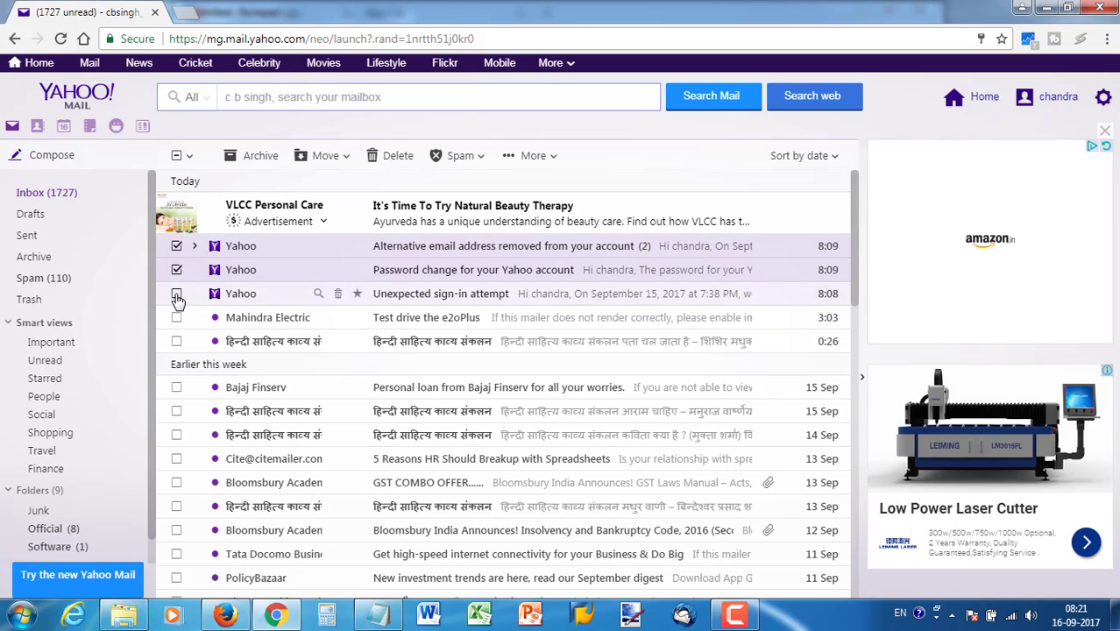
click(176, 318)
click(178, 344)
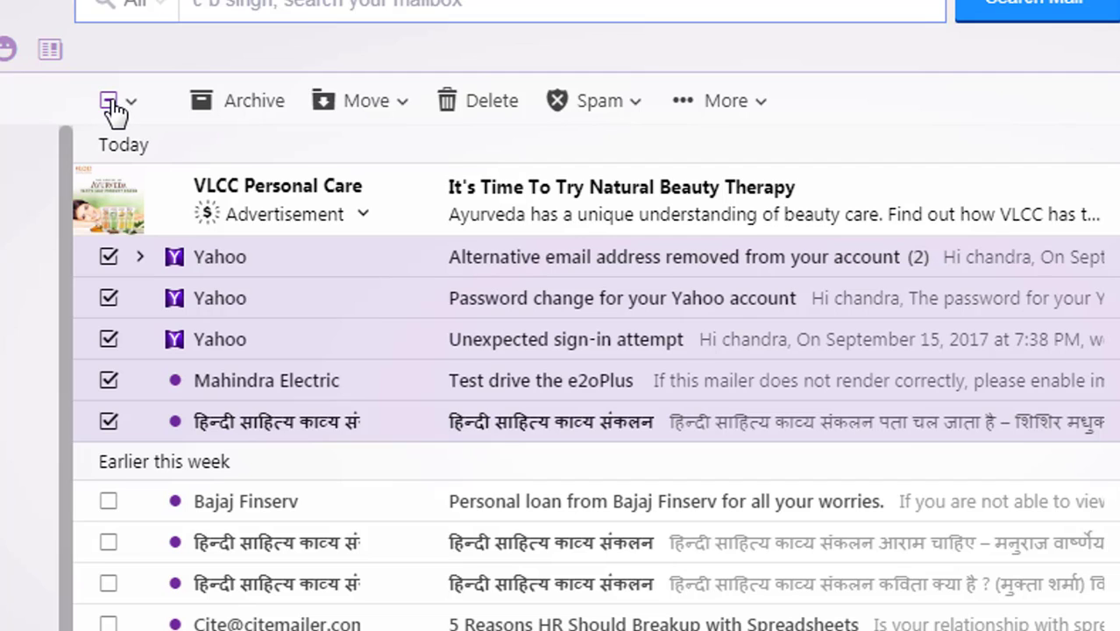
click(109, 106)
Check all loaded inbox messages with select-all, then scroll to see which rows got checked
click(110, 106)
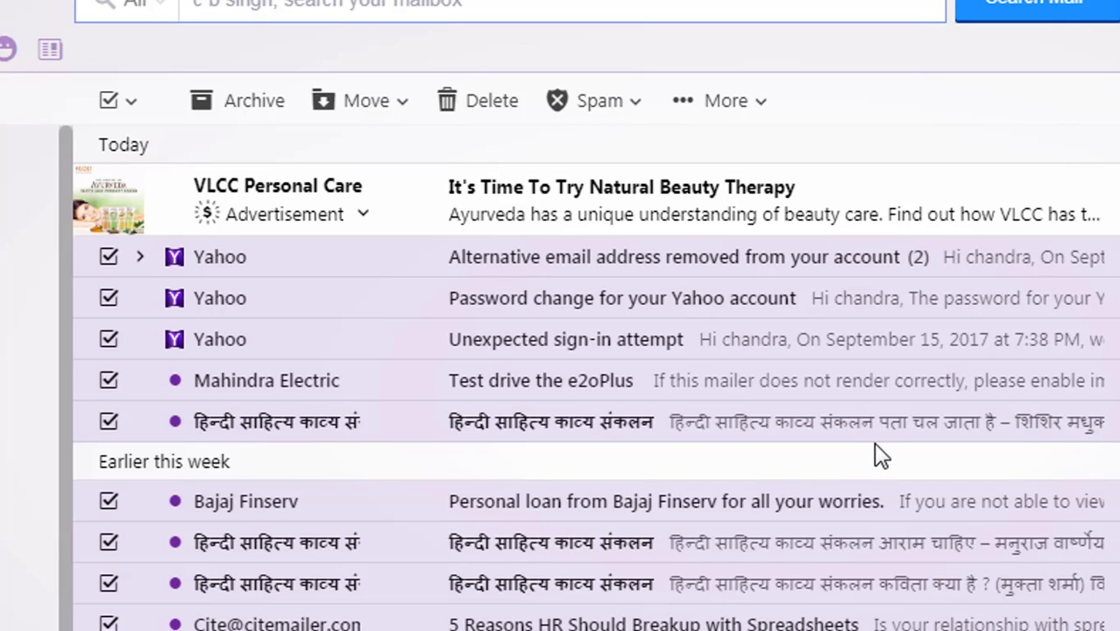
scroll(880, 456, down, 10)
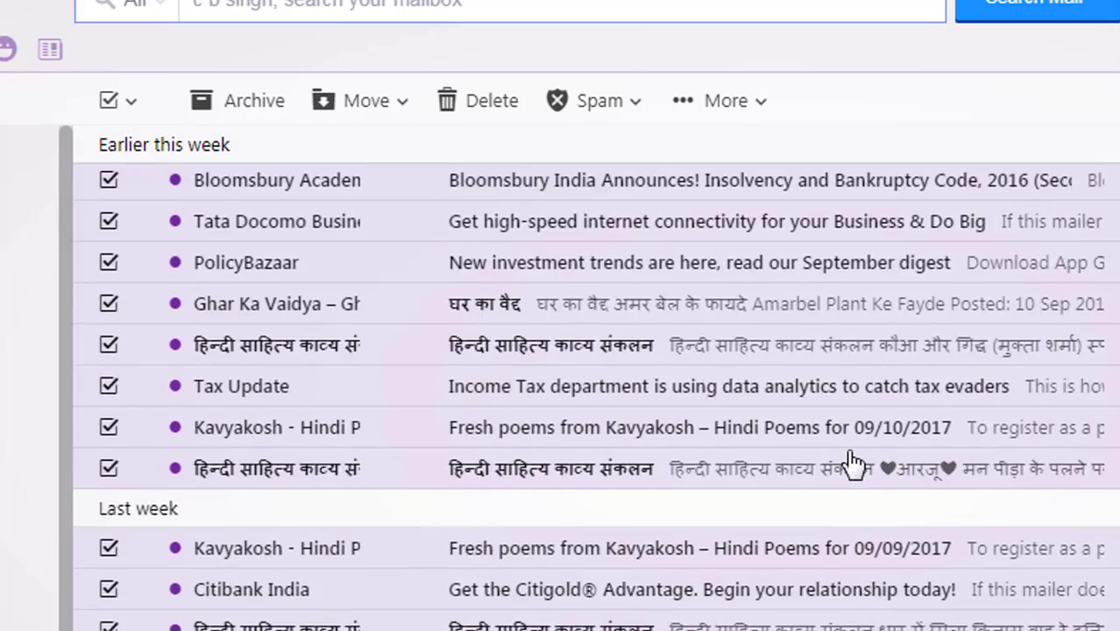
scroll(852, 463, down, 10)
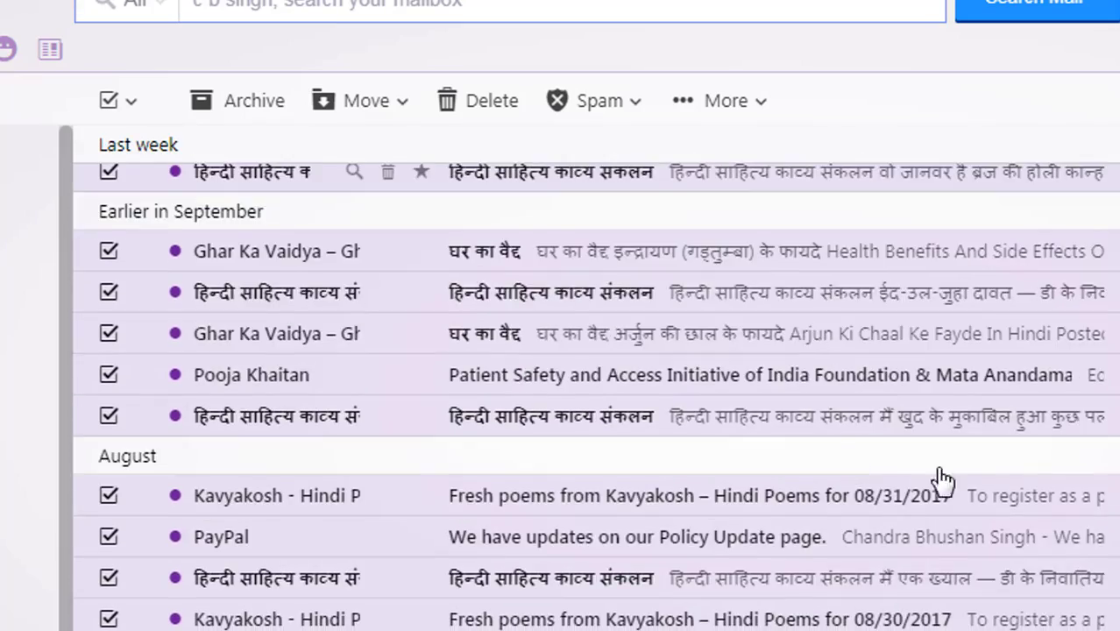
scroll(868, 470, down, 5)
scroll(1027, 489, down, 5)
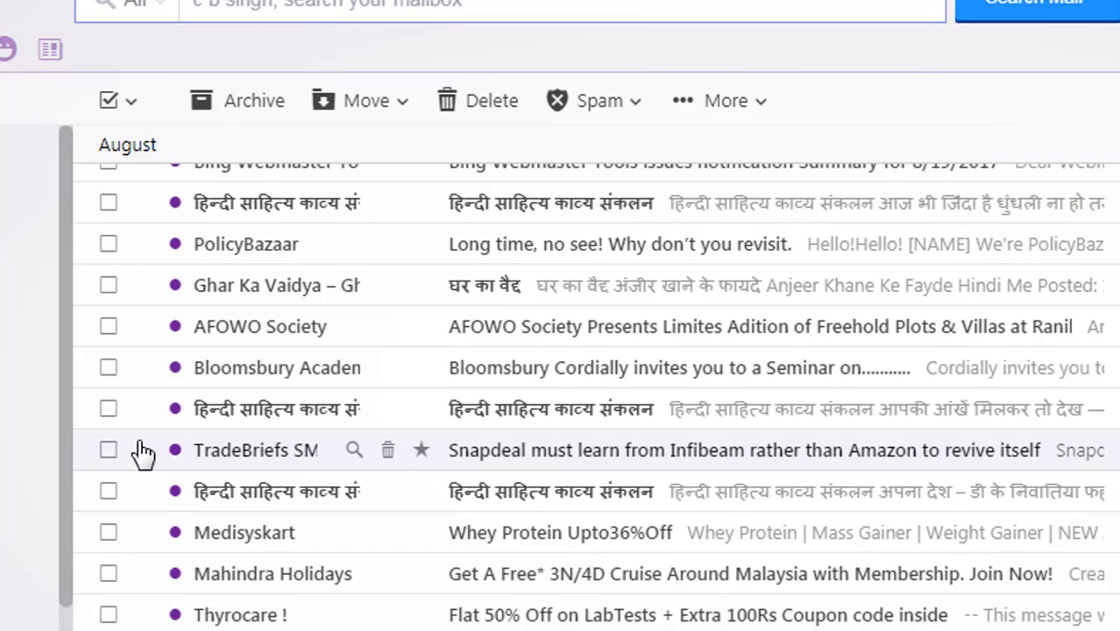
scroll(142, 451, up, 3)
scroll(142, 452, up, 5)
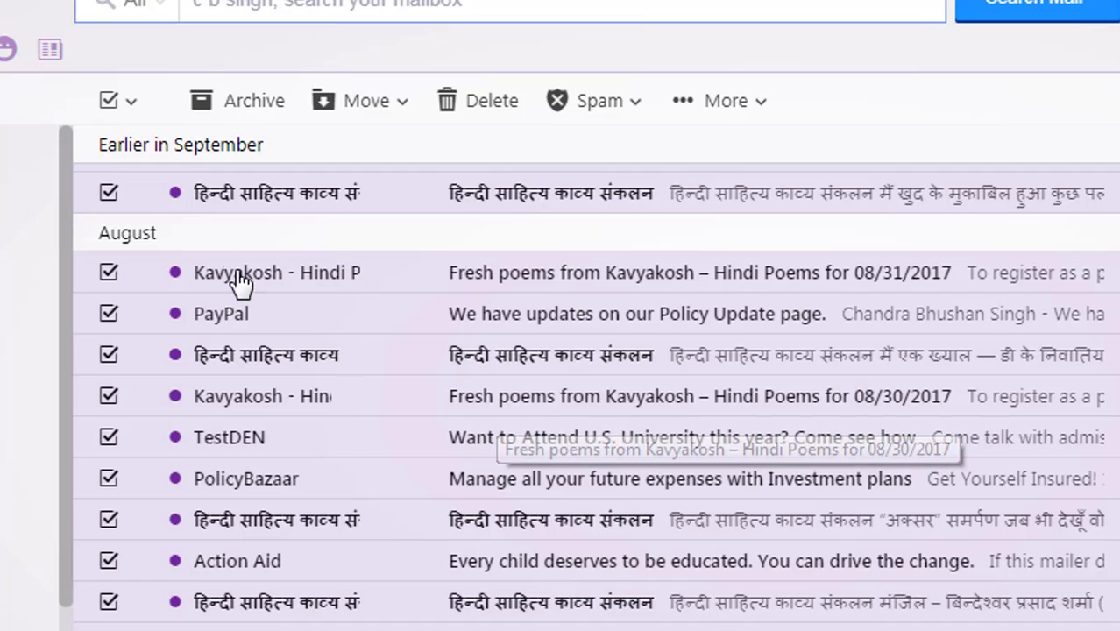
Uncheck every inbox message using the select-all checkbox
click(108, 102)
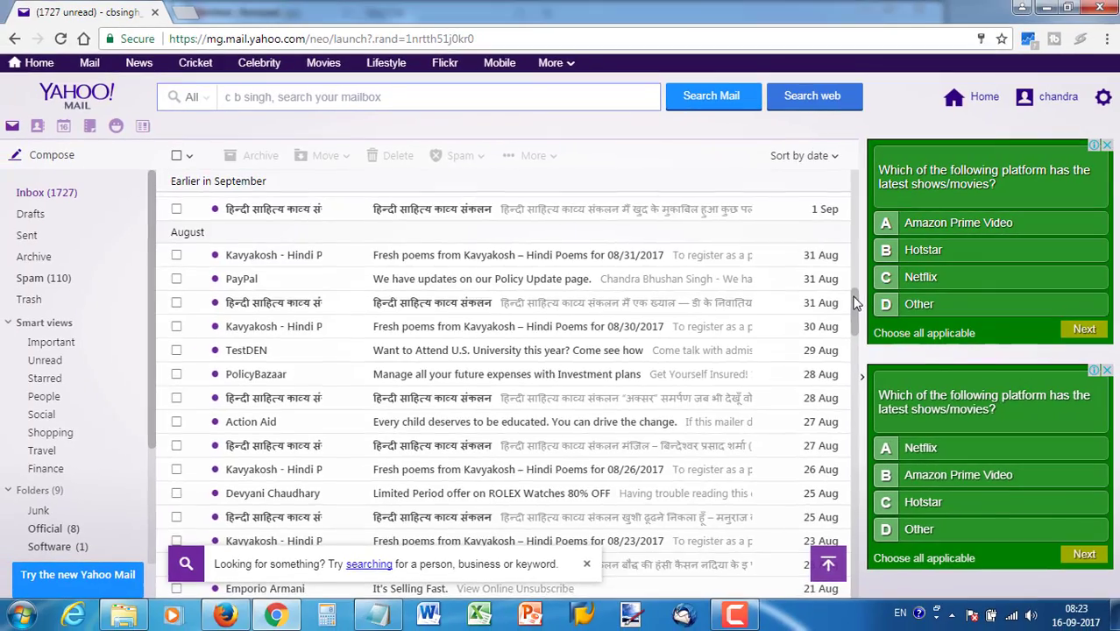
drag(857, 300, 849, 564)
Scroll the inbox down, closing the search tip, until messages from 10/09/16 load
scroll(848, 563, down, 15)
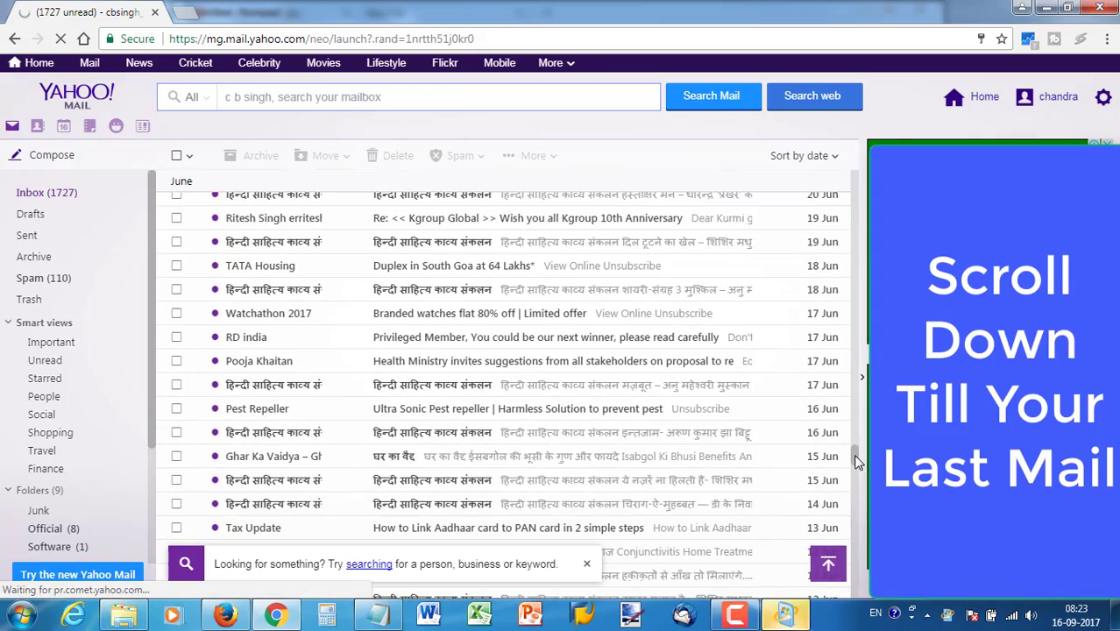
scroll(848, 564, down, 10)
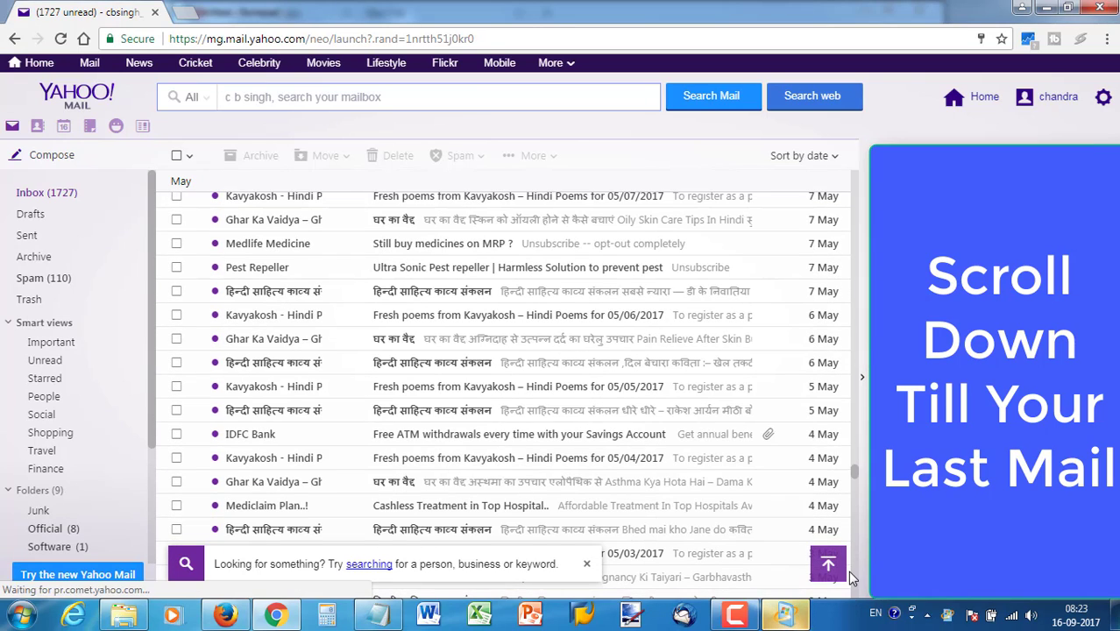
scroll(848, 571, down, 4)
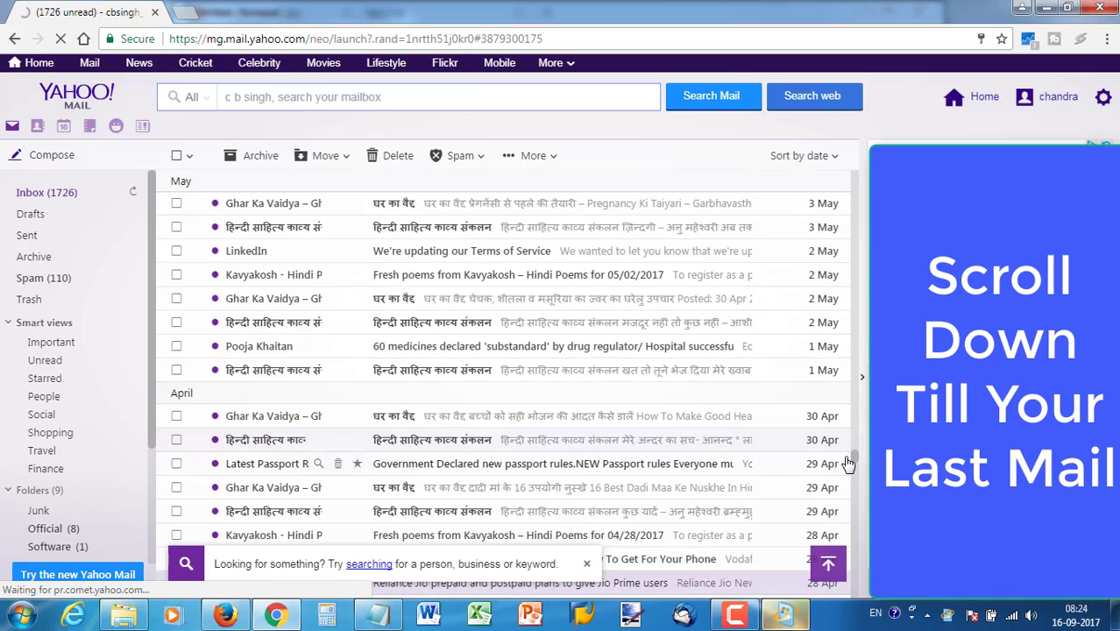
scroll(852, 464, down, 3)
scroll(855, 478, down, 10)
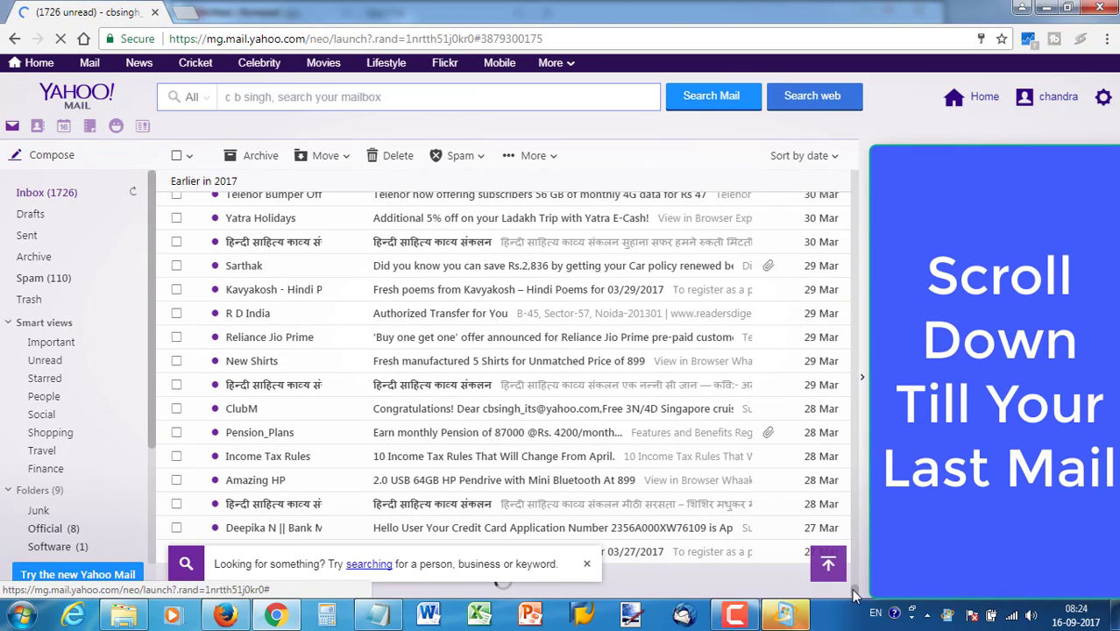
scroll(737, 559, down, 5)
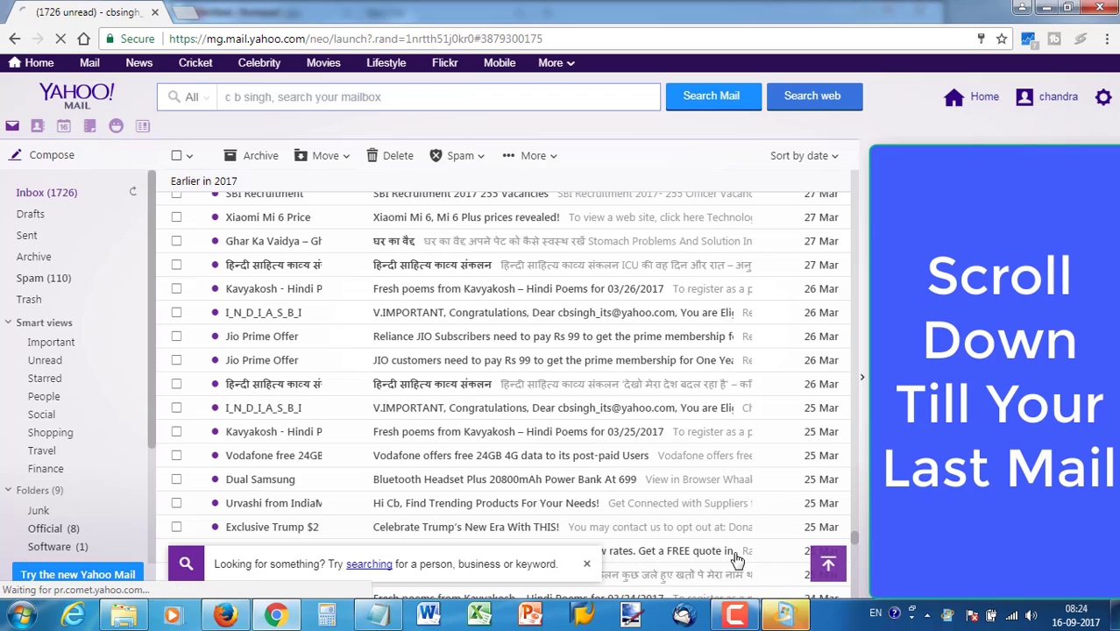
click(587, 564)
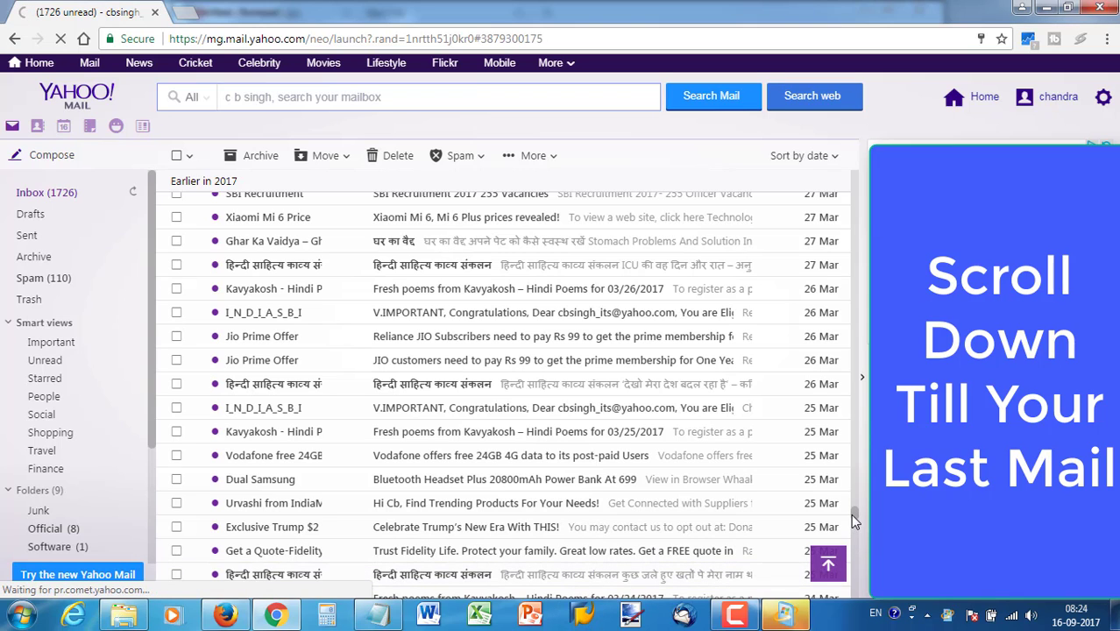
scroll(849, 526, down, 5)
scroll(850, 592, down, 5)
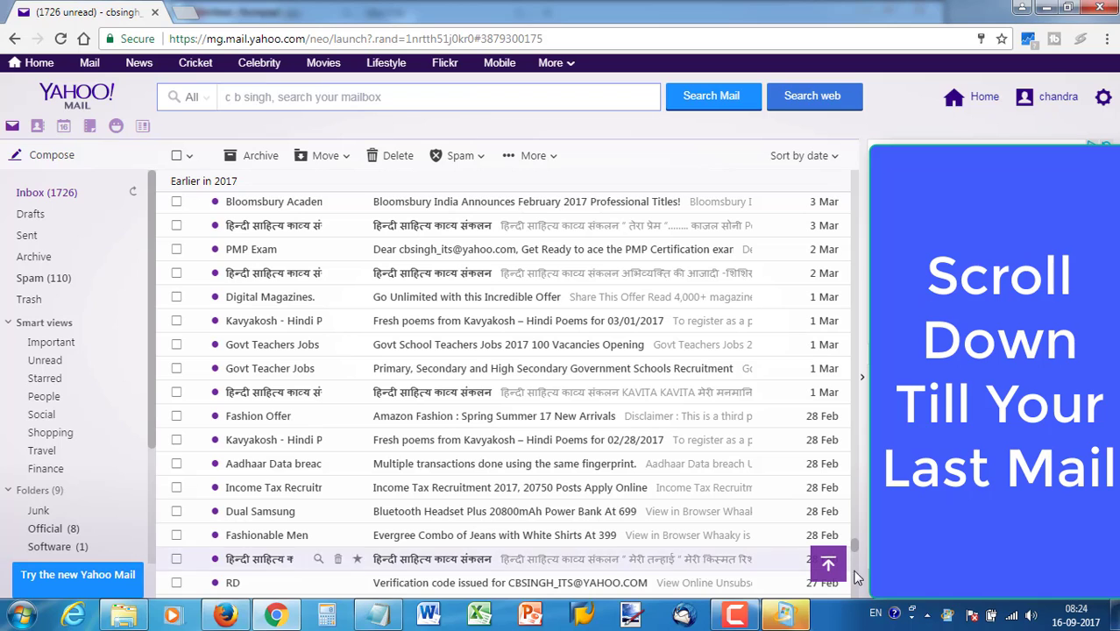
scroll(858, 552, down, 15)
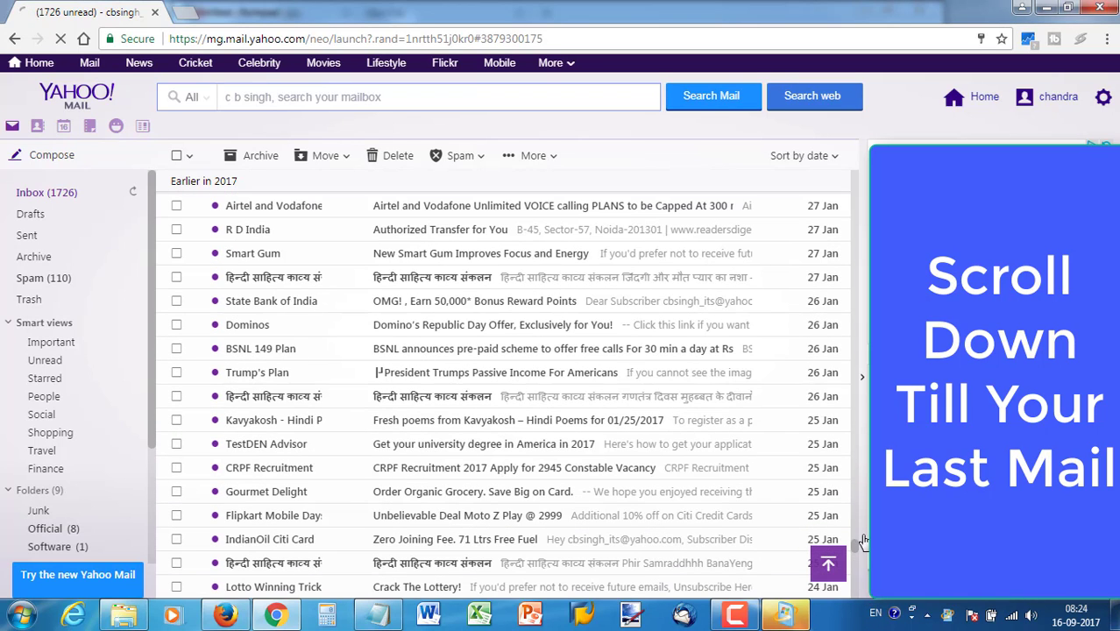
scroll(860, 575, down, 10)
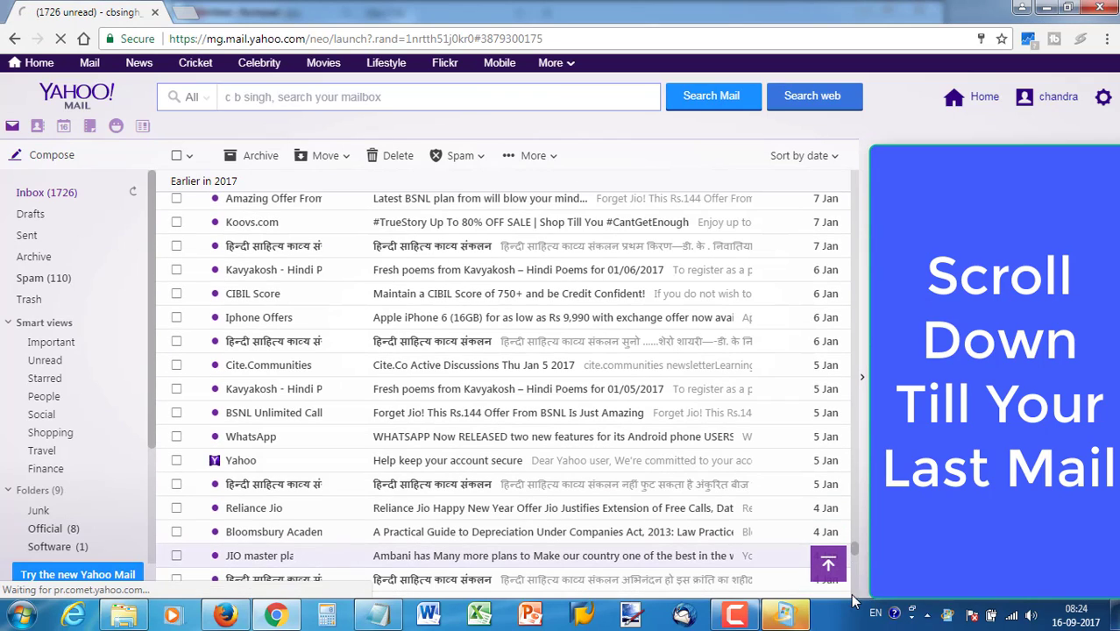
scroll(850, 588, down, 10)
drag(856, 605, 857, 620)
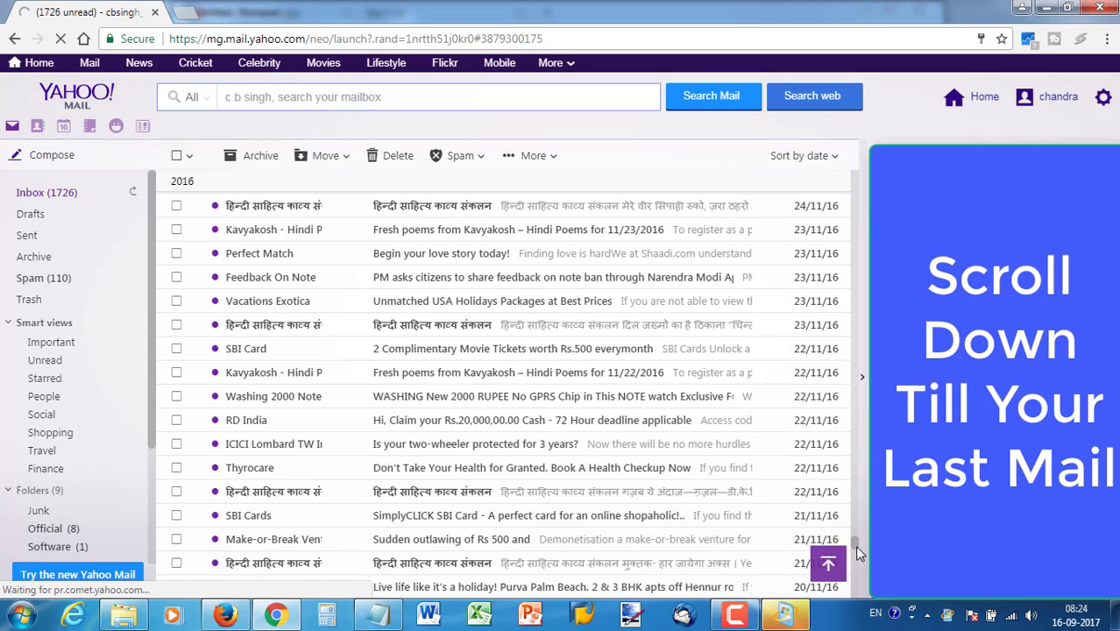
scroll(856, 578, down, 10)
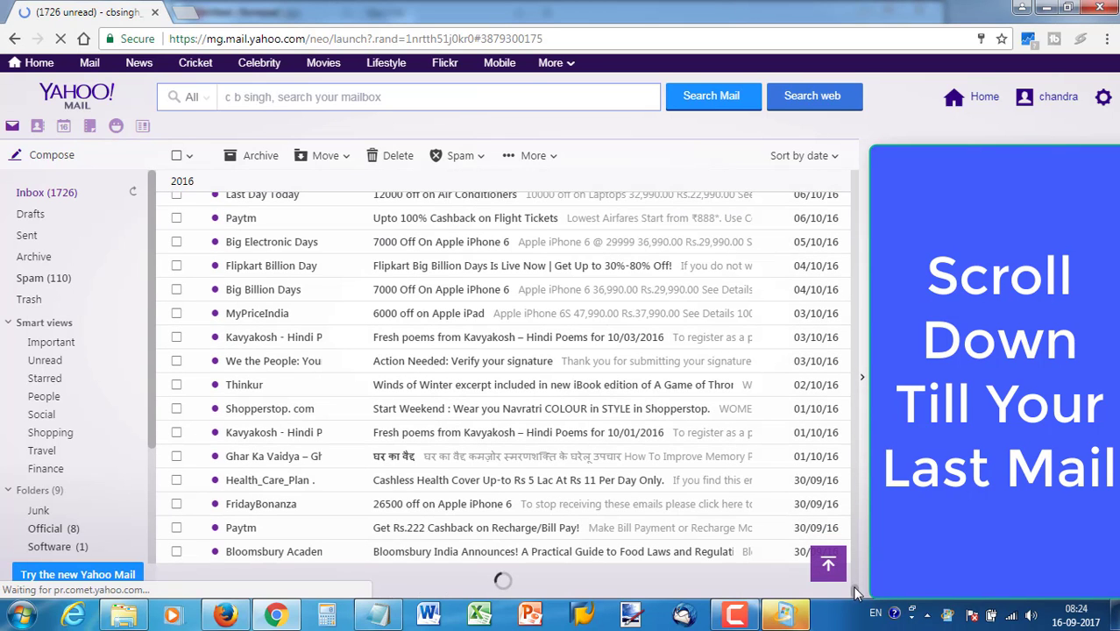
scroll(856, 583, down, 10)
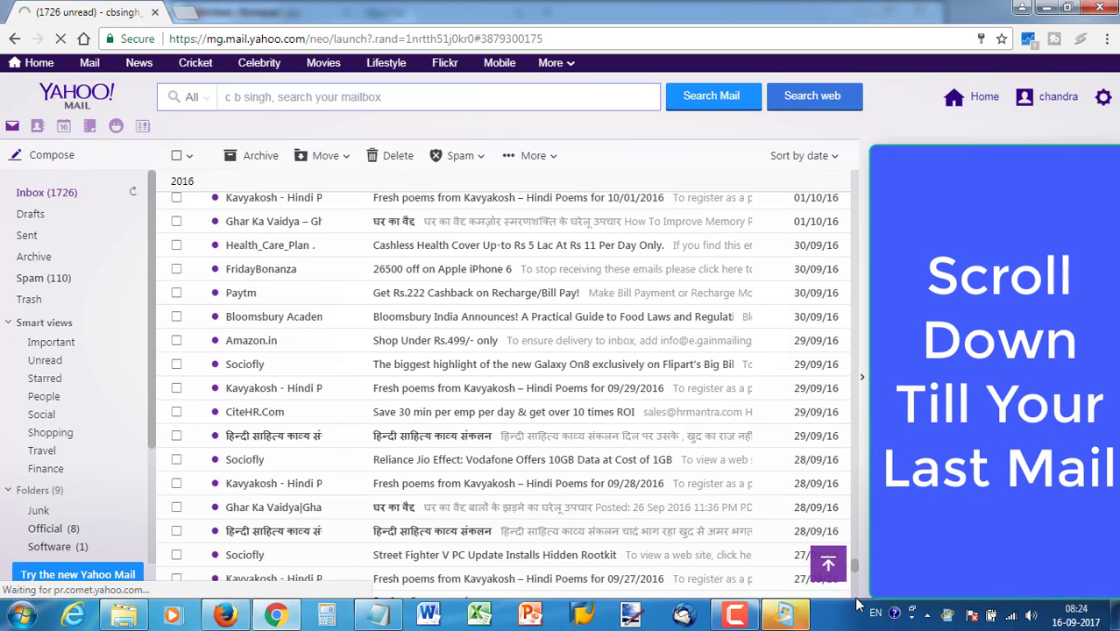
scroll(771, 517, down, 3)
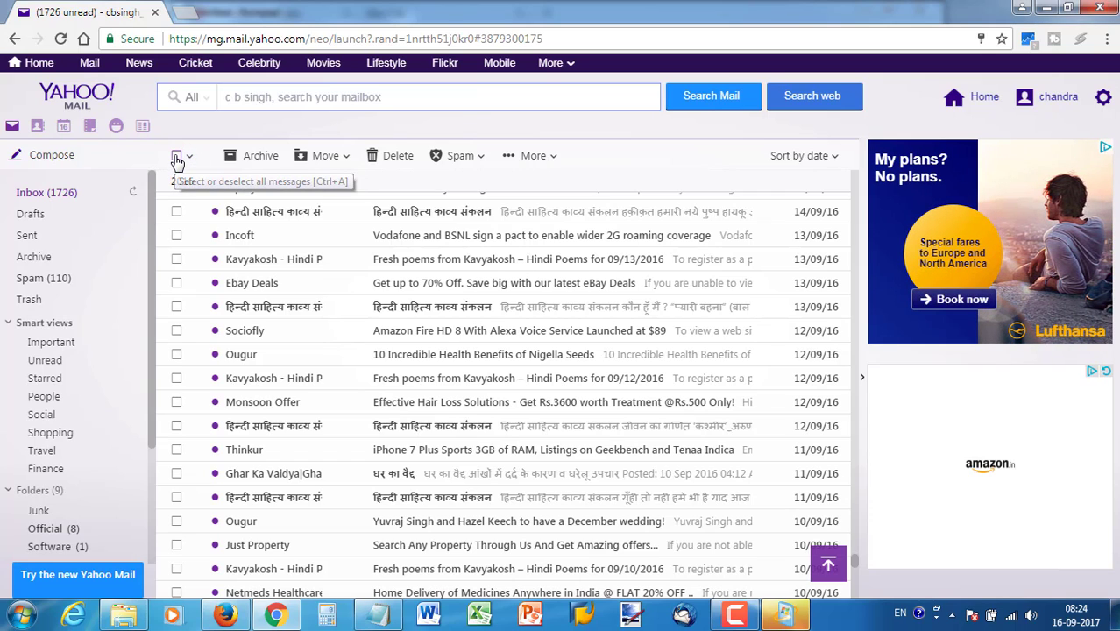
Check all loaded emails with select-all, then scroll to confirm July messages stay unchecked
click(176, 159)
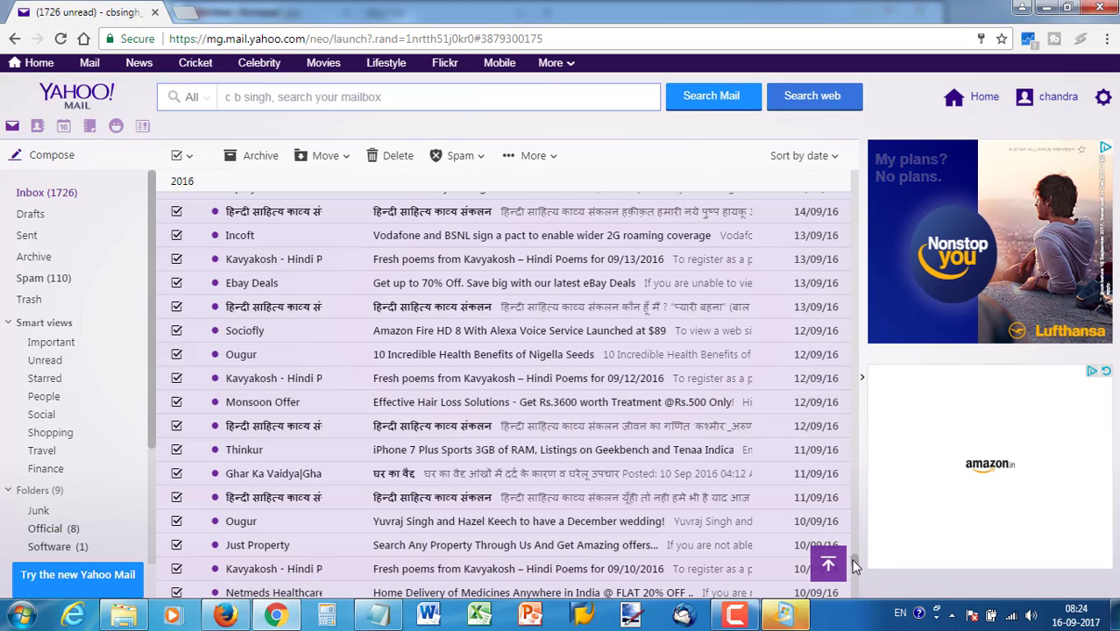
scroll(854, 567, up, 1)
scroll(856, 556, up, 10)
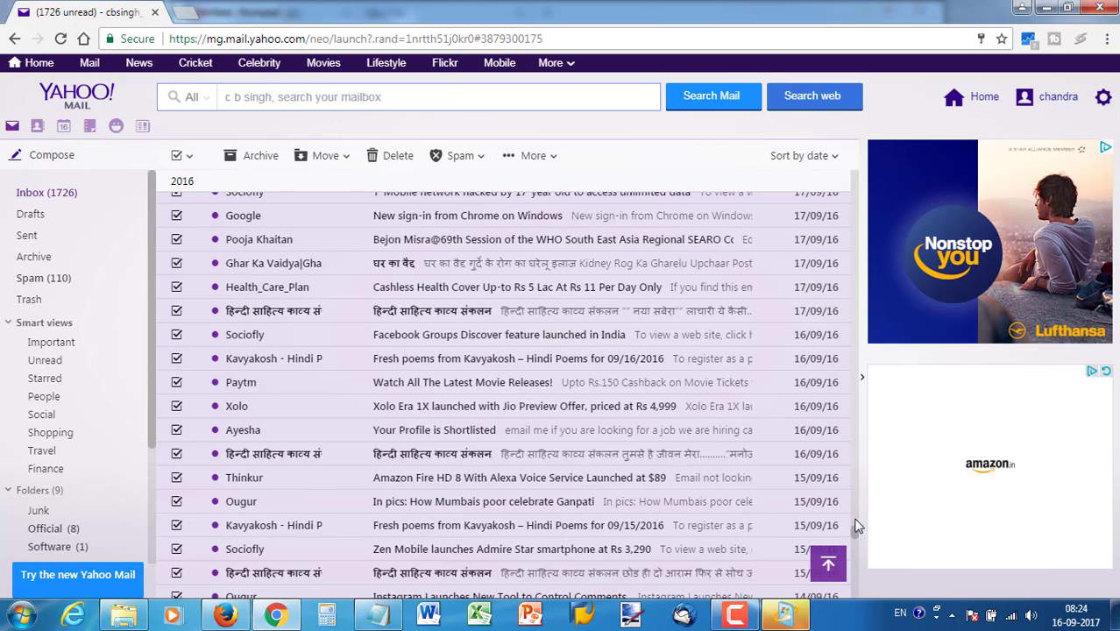
scroll(858, 369, up, 10)
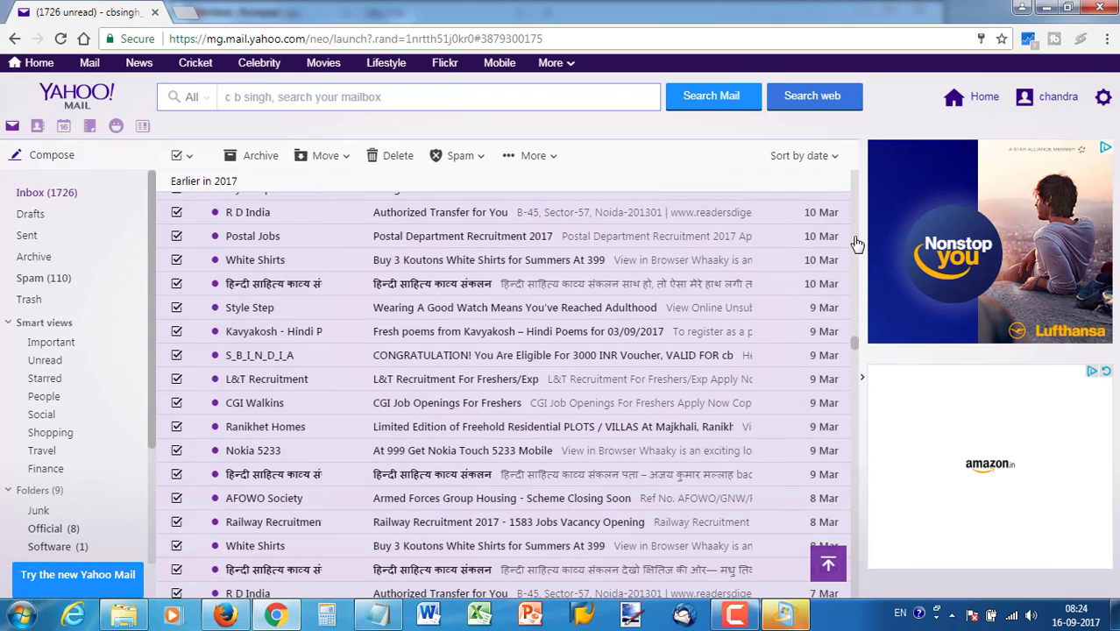
scroll(861, 210, up, 10)
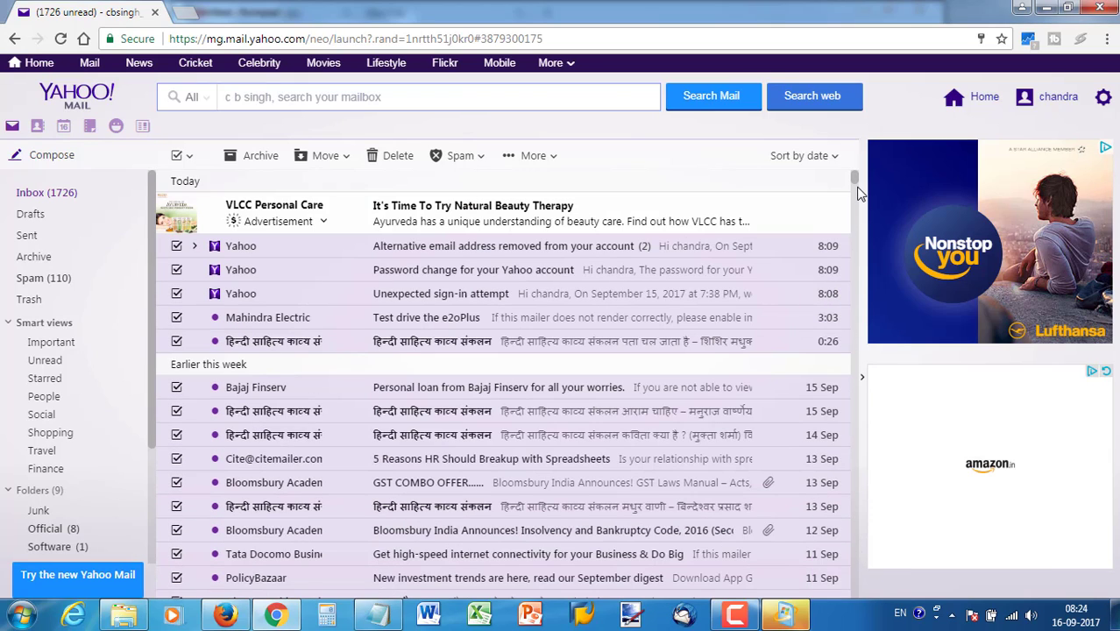
scroll(870, 419, down, 10)
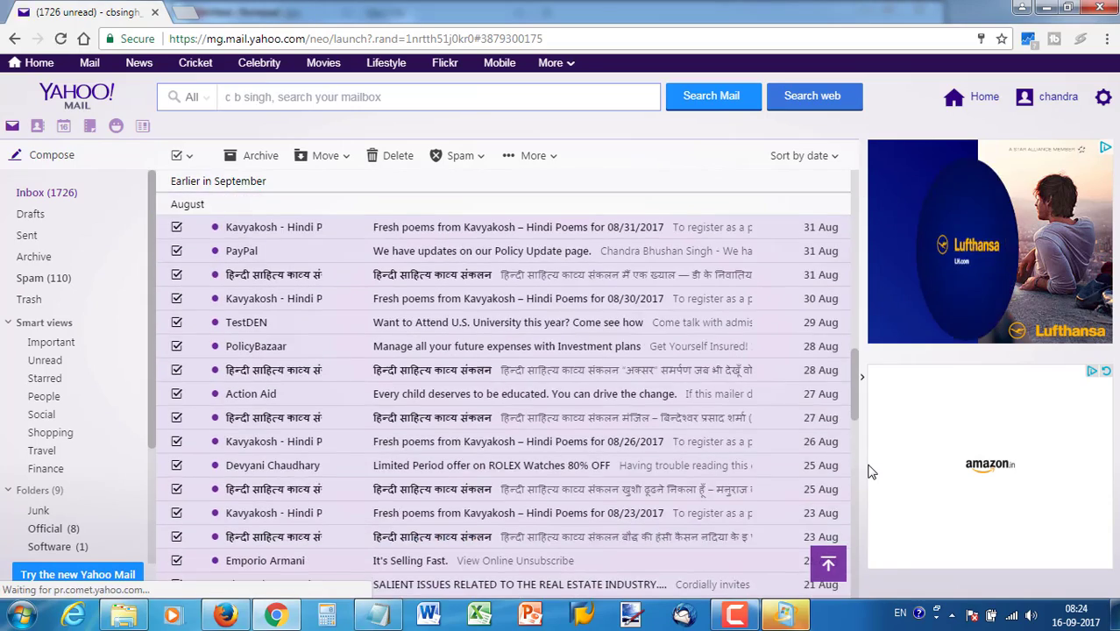
scroll(858, 553, down, 6)
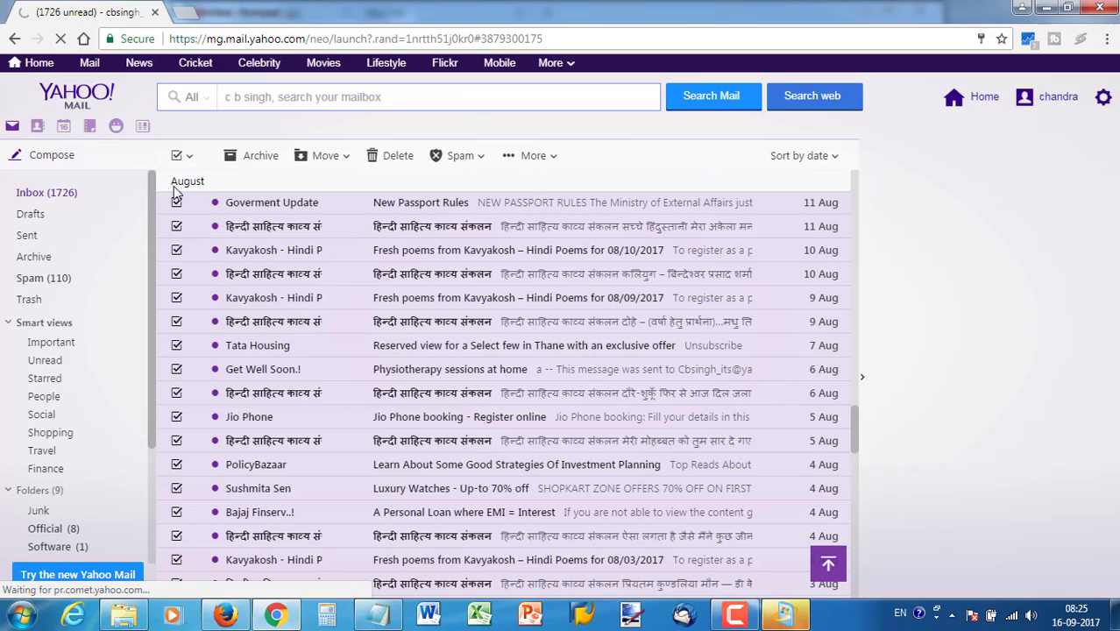
scroll(848, 426, down, 10)
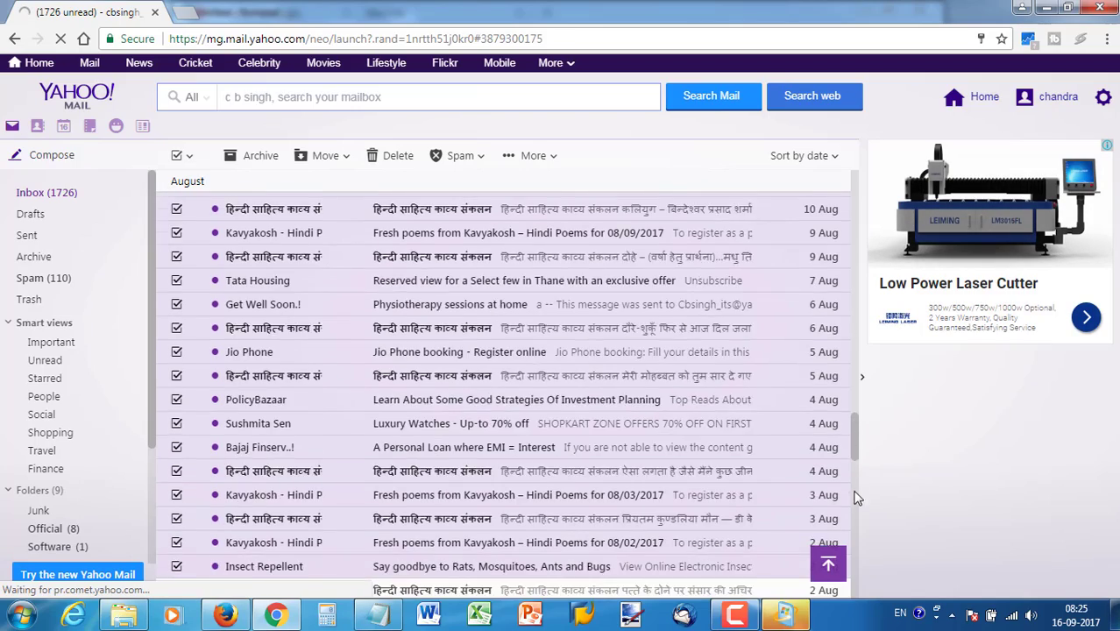
scroll(857, 526, down, 10)
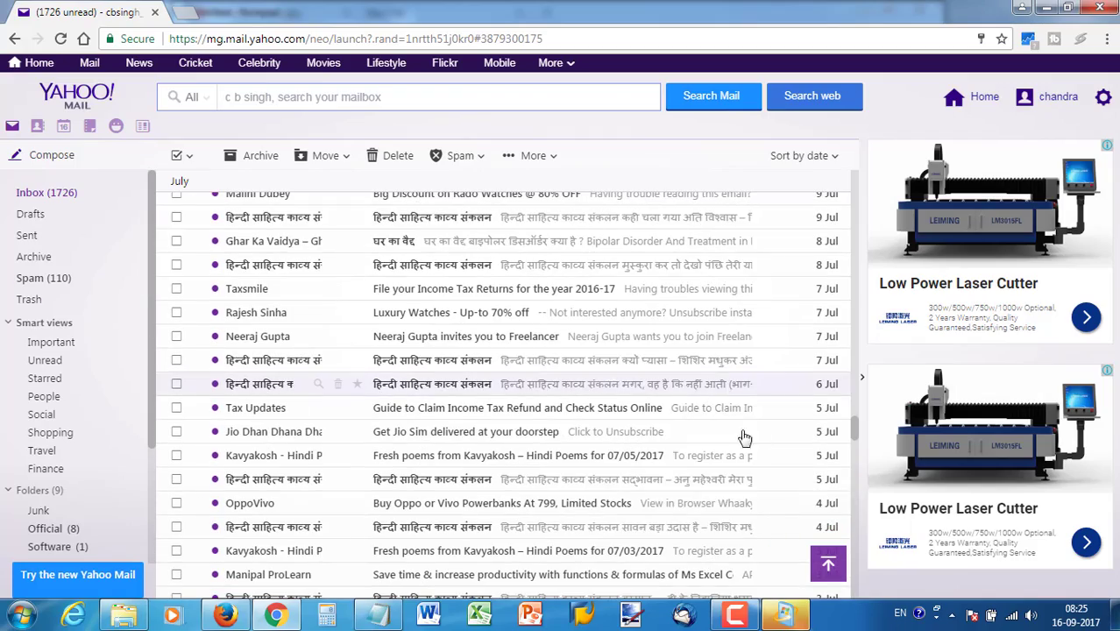
Drag the scrollbar and scroll until May, April and late March 2017 emails load
drag(857, 434, 863, 624)
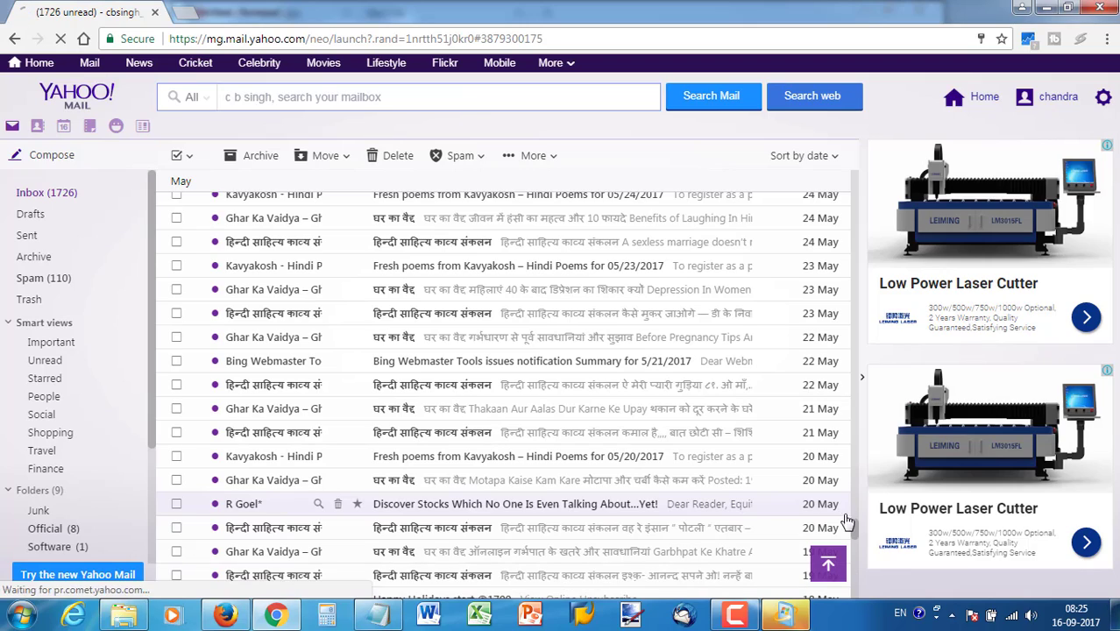
scroll(850, 559, down, 15)
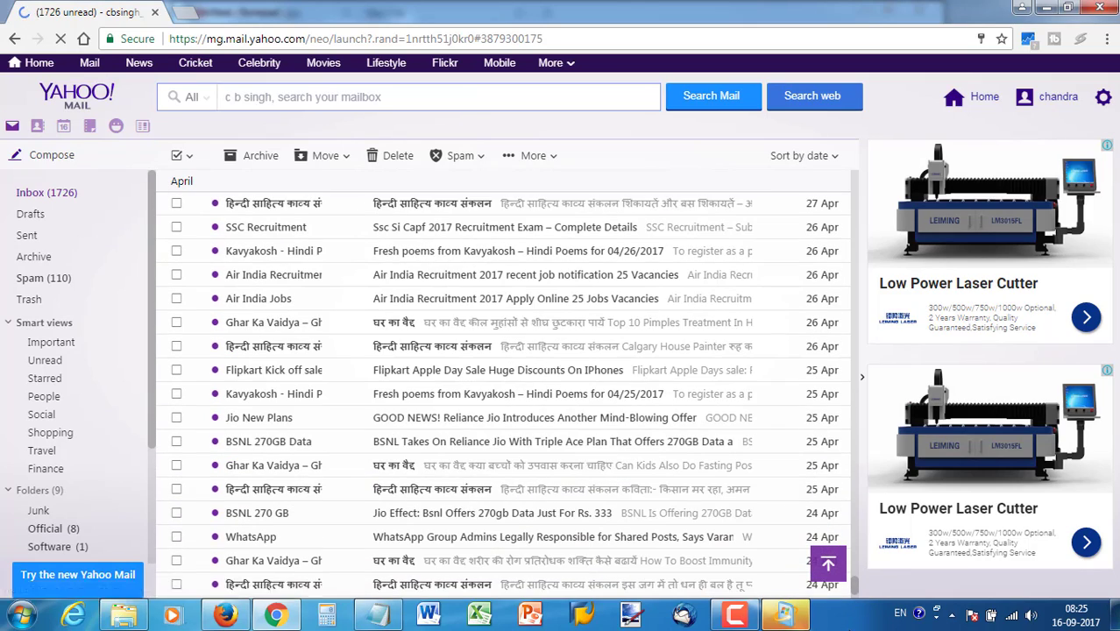
drag(854, 507, 858, 622)
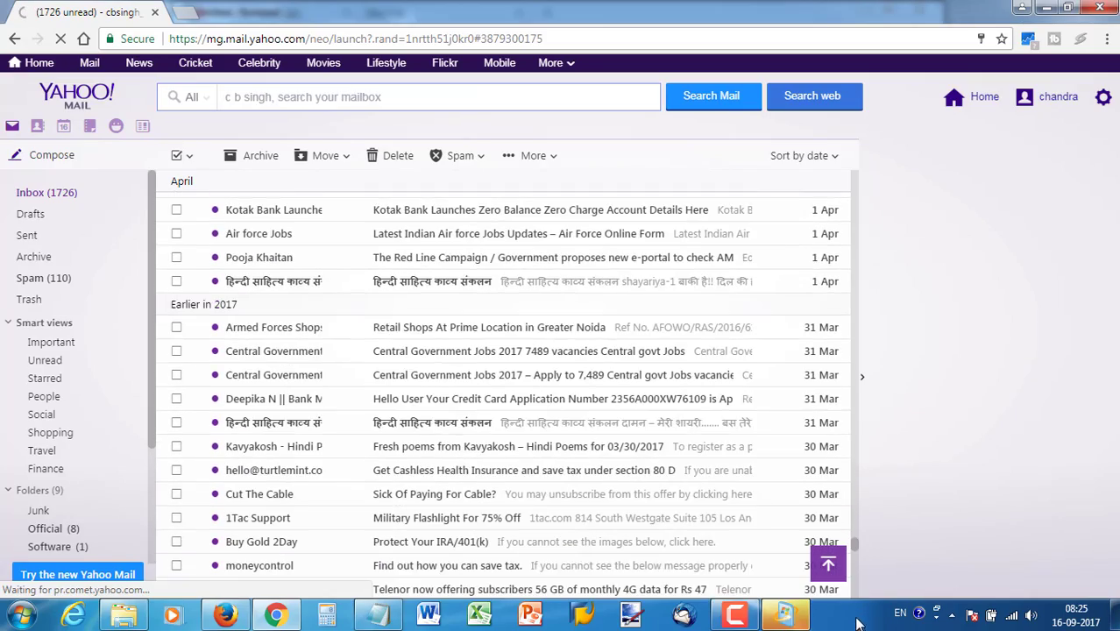
scroll(775, 484, down, 2)
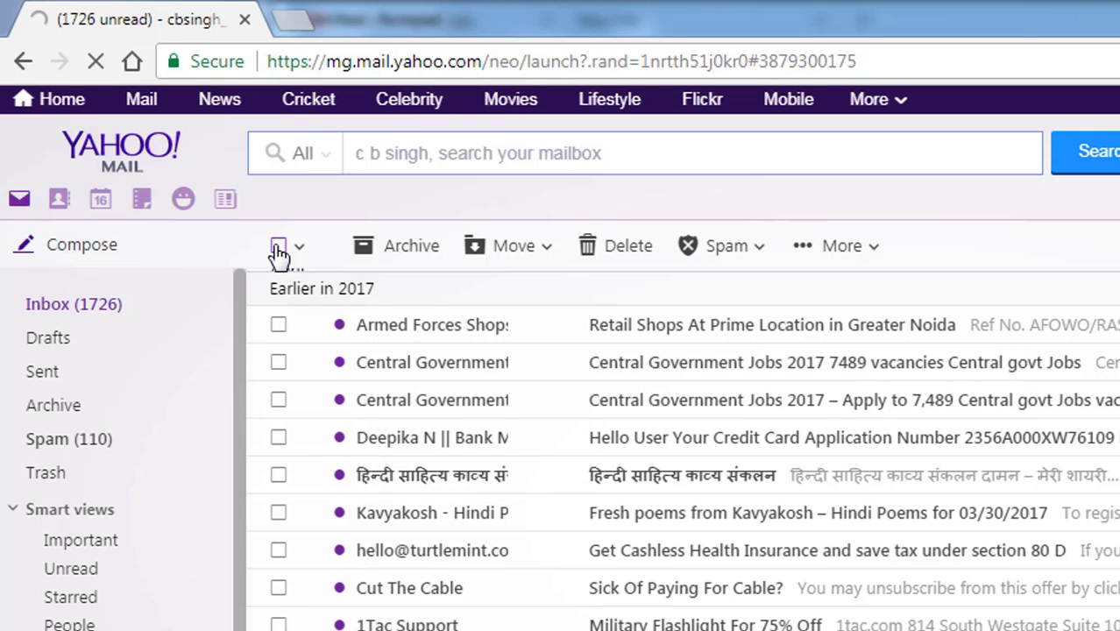
Check every loaded email back to March 2017 with select-all and scroll to review
click(278, 247)
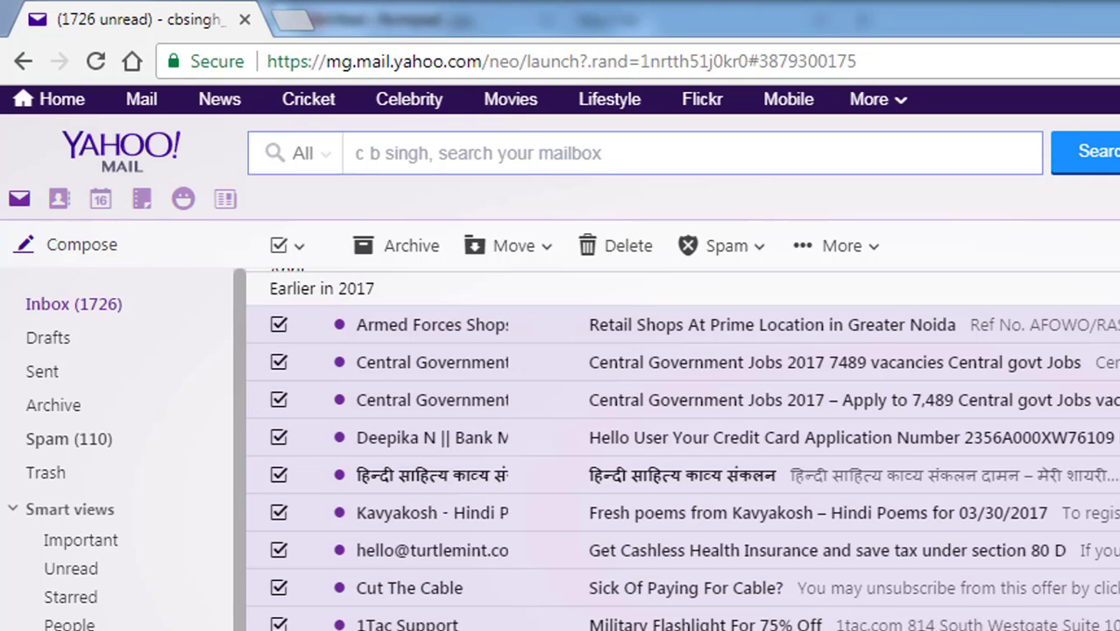
scroll(684, 438, up, 2)
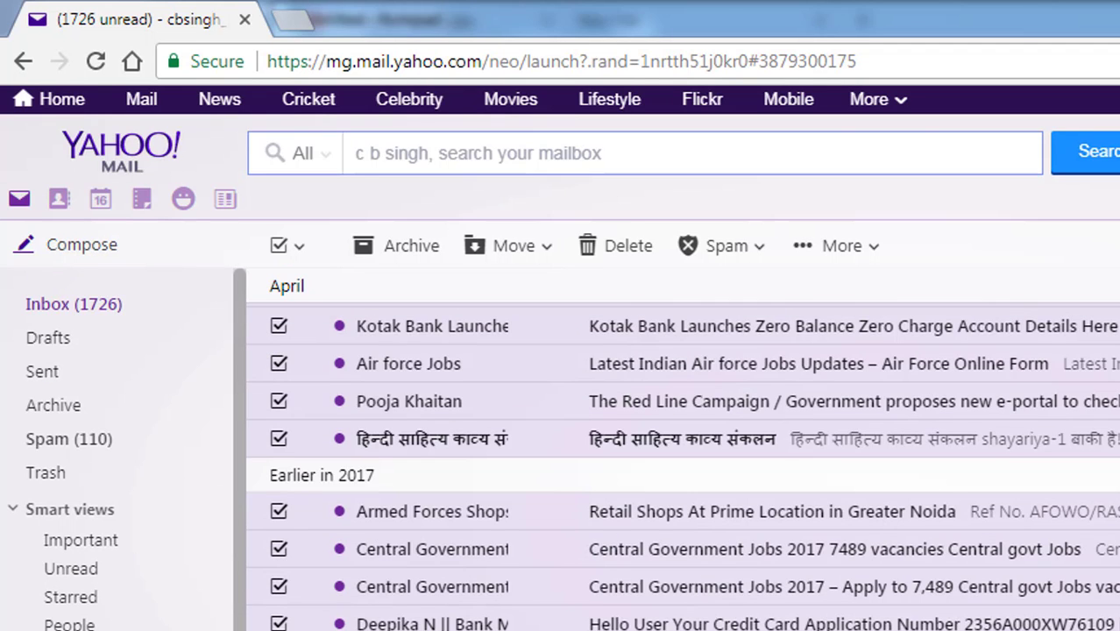
scroll(683, 456, down, 3)
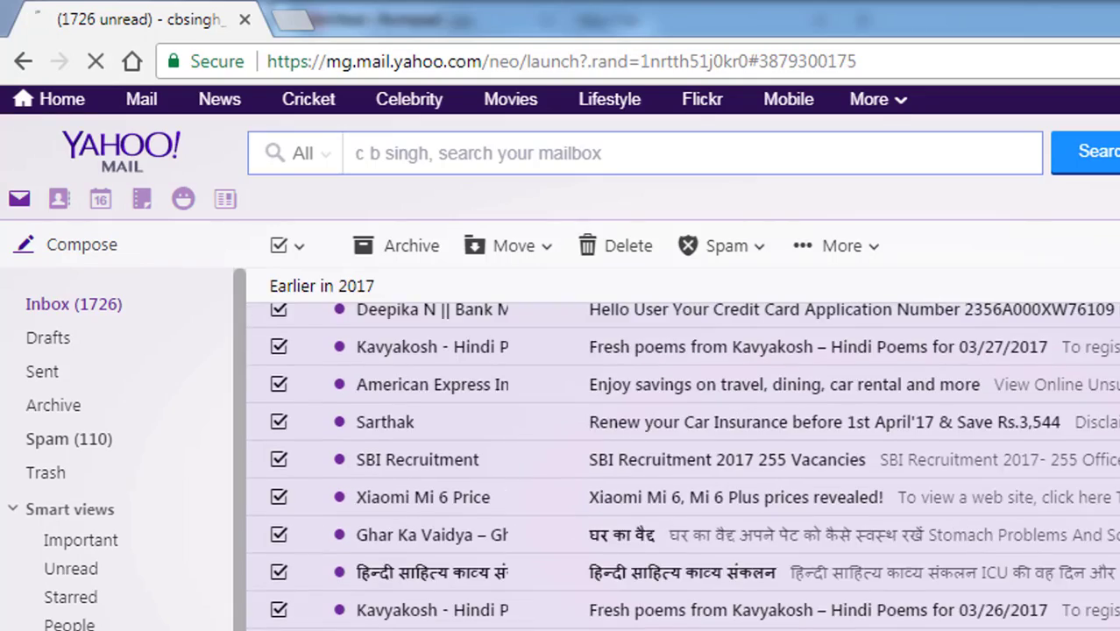
scroll(848, 186, up, 10)
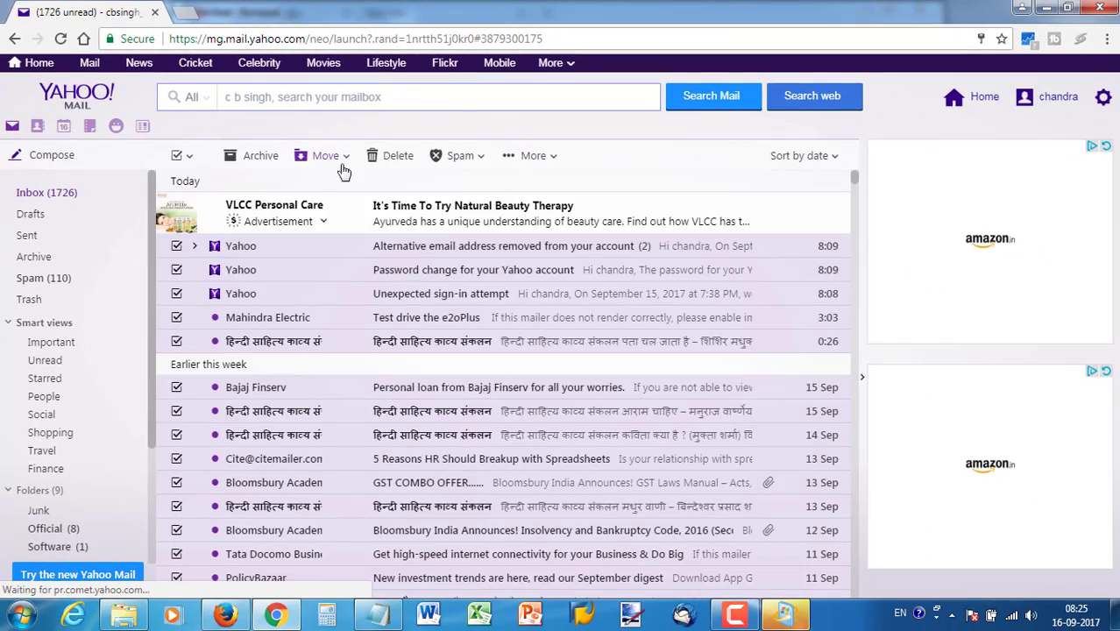
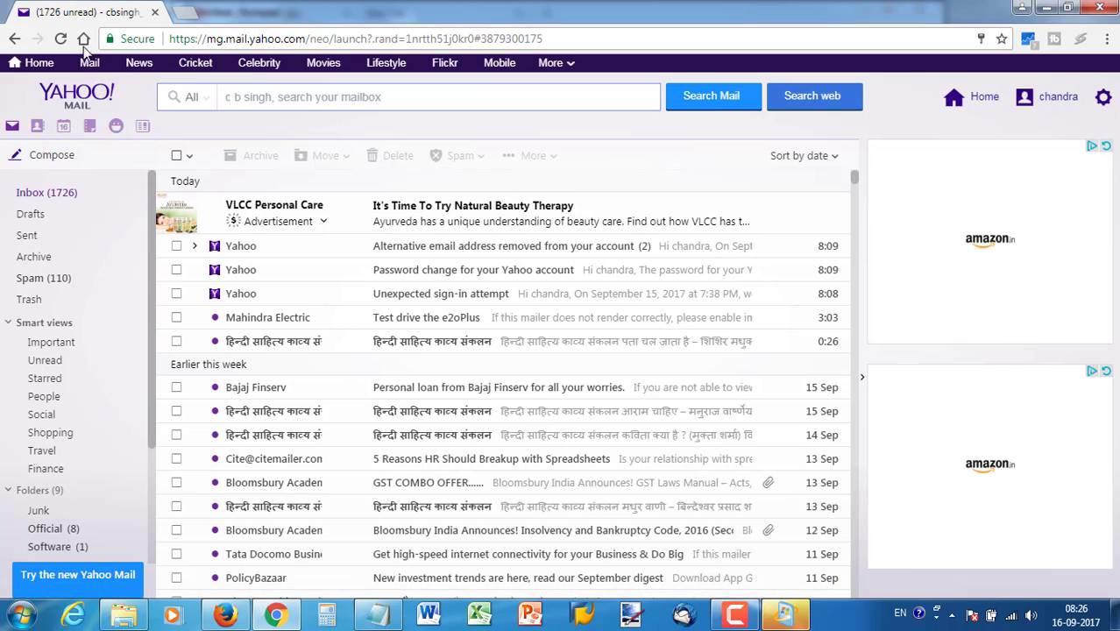
Reload Yahoo Mail and show the search scope options, with All email ticked
key(F5)
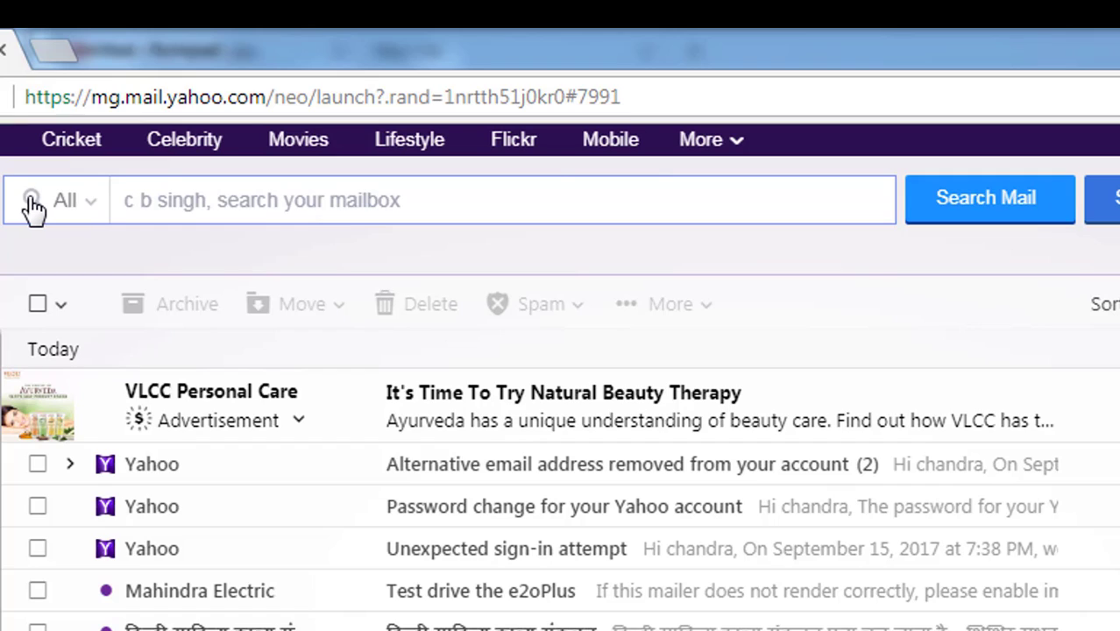
click(92, 213)
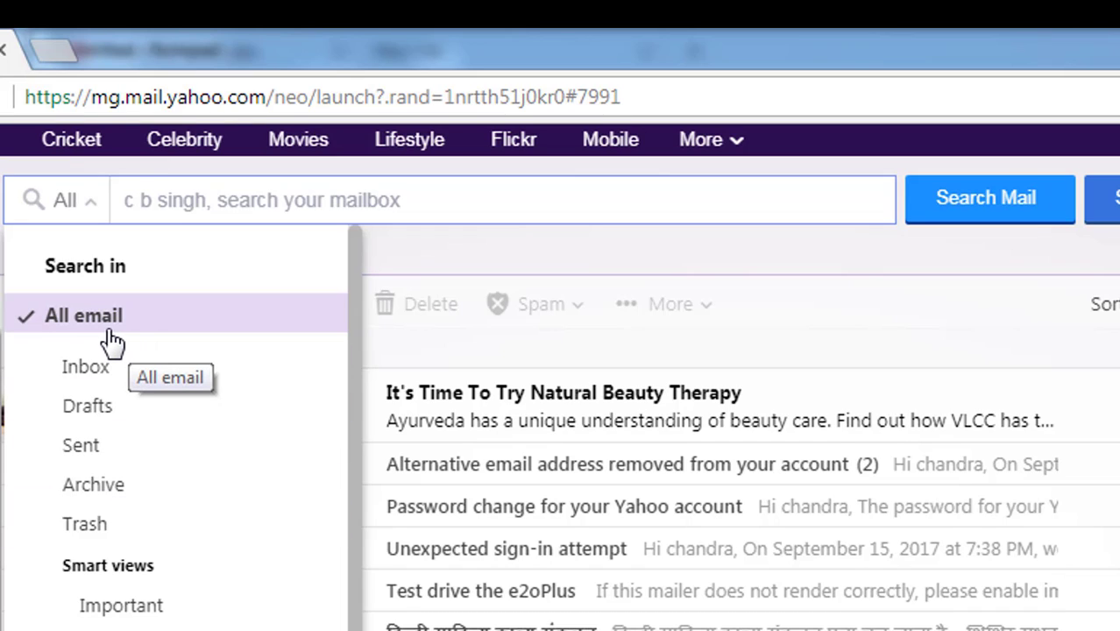
Run an empty search across All email, listing all 1,893 messages
click(473, 201)
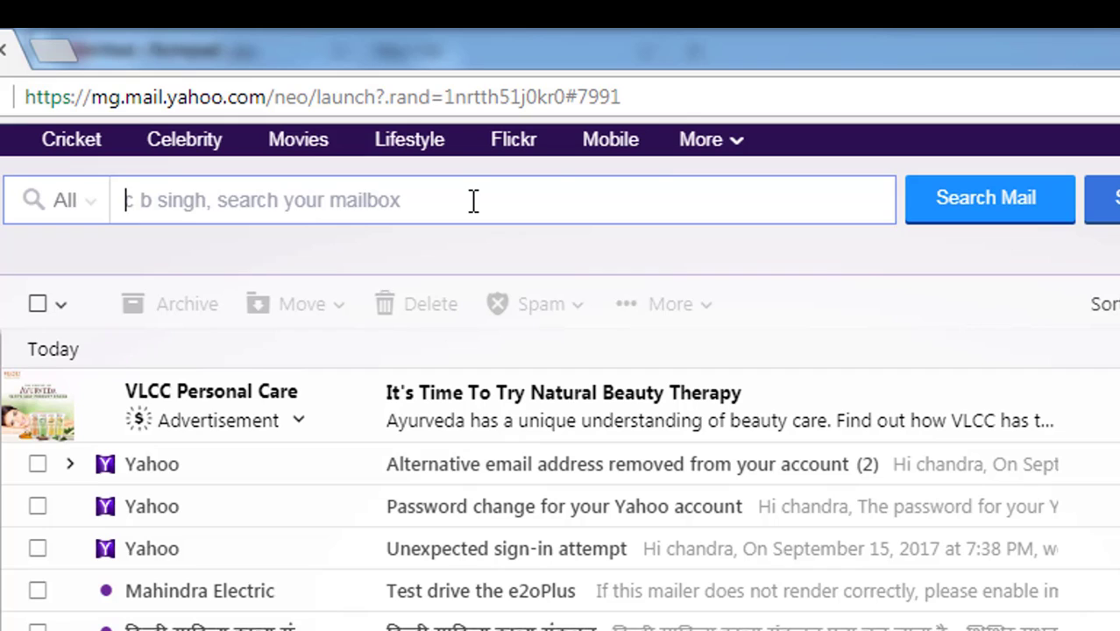
click(975, 212)
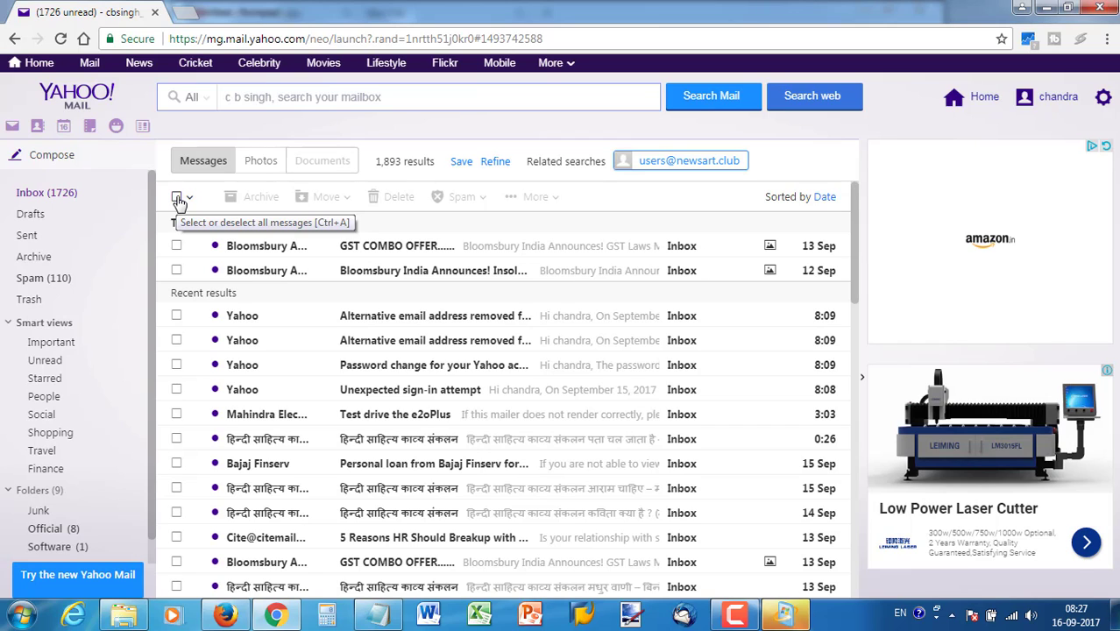
Select all 1,893 search results and scroll through to confirm every row is checked
click(178, 198)
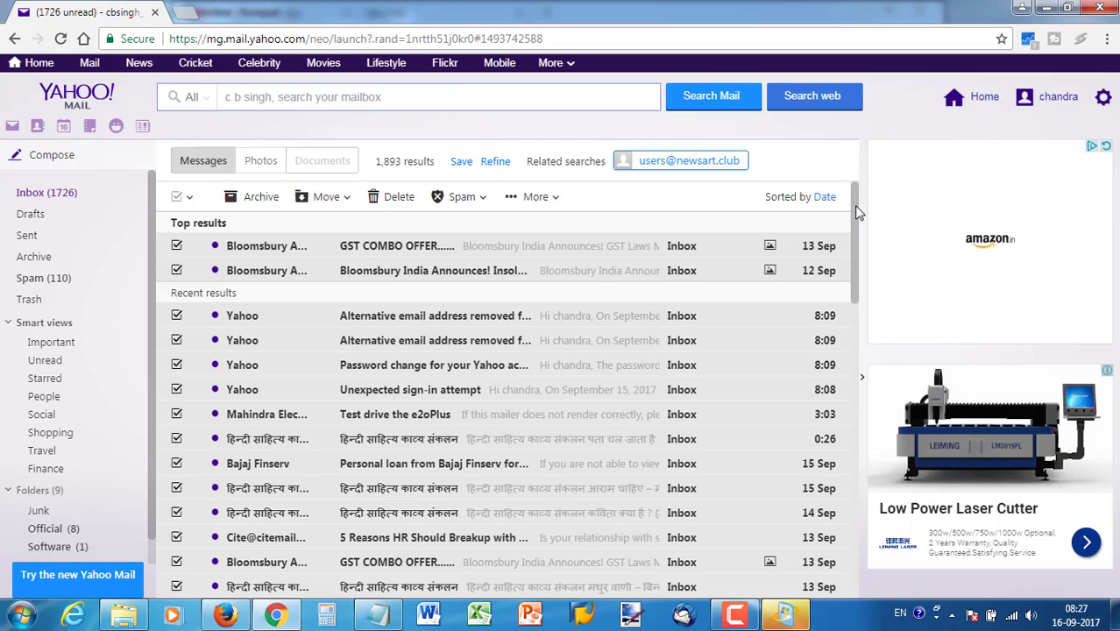
drag(858, 212, 853, 586)
scroll(851, 584, down, 5)
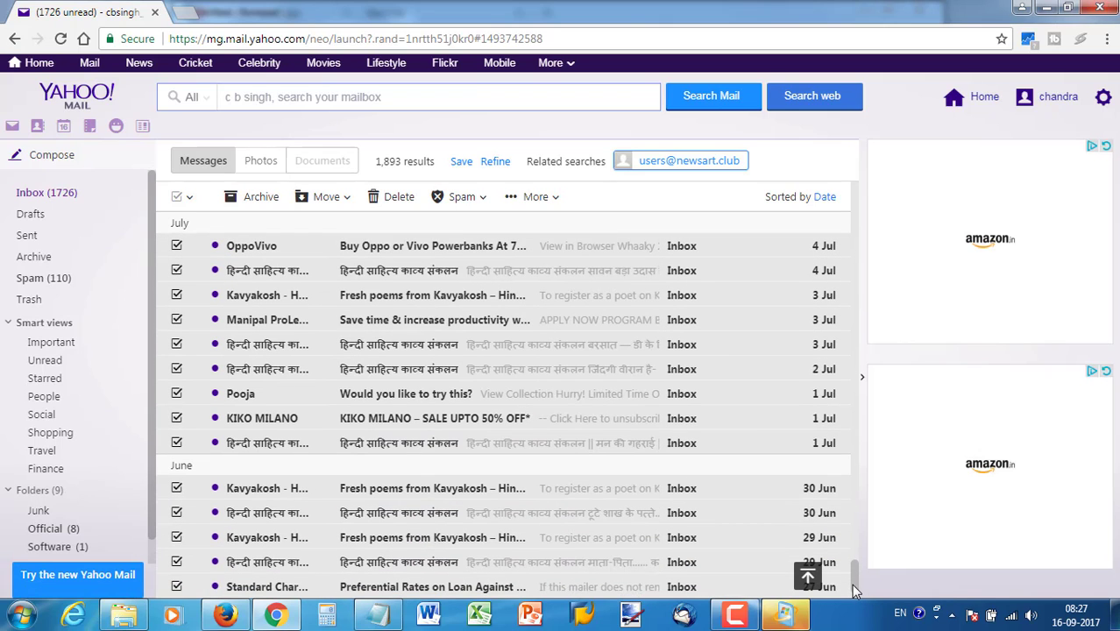
scroll(852, 586, down, 5)
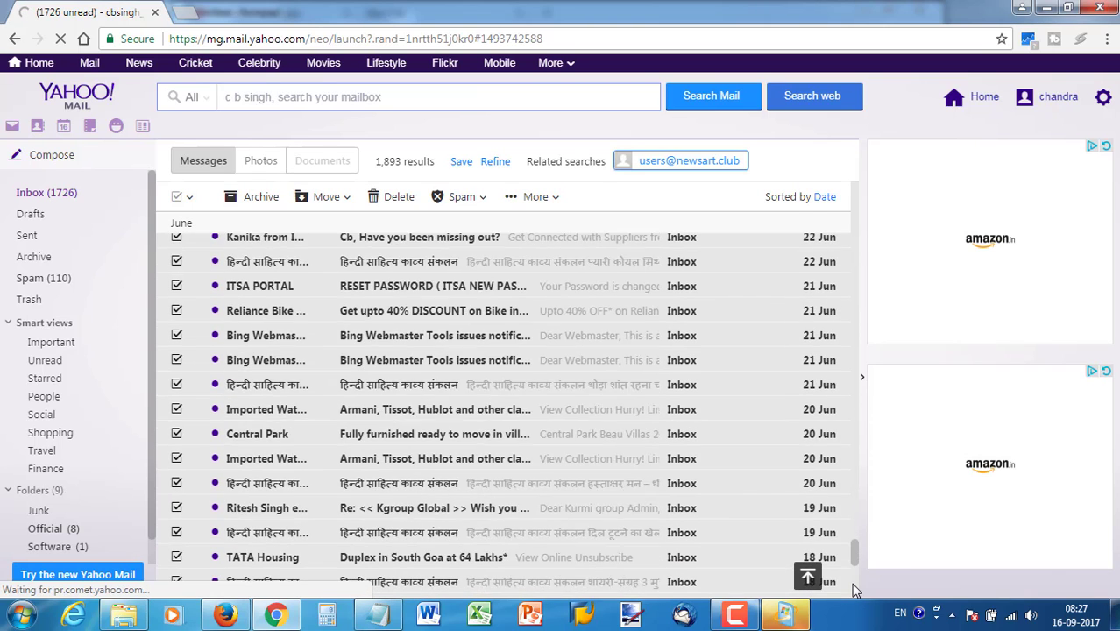
scroll(851, 585, down, 5)
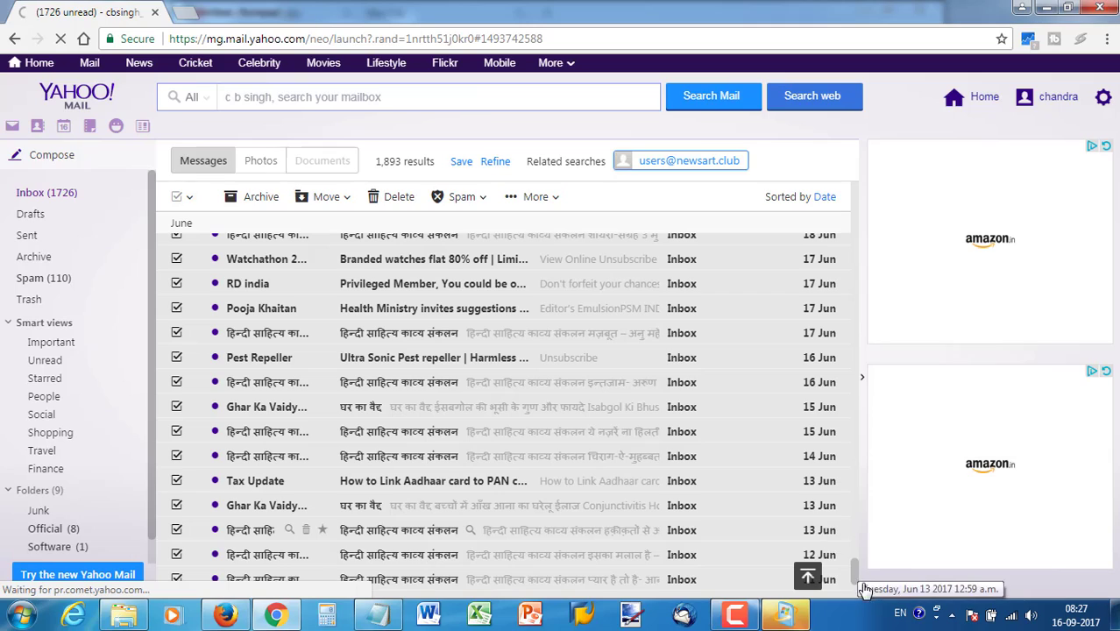
scroll(857, 565, down, 10)
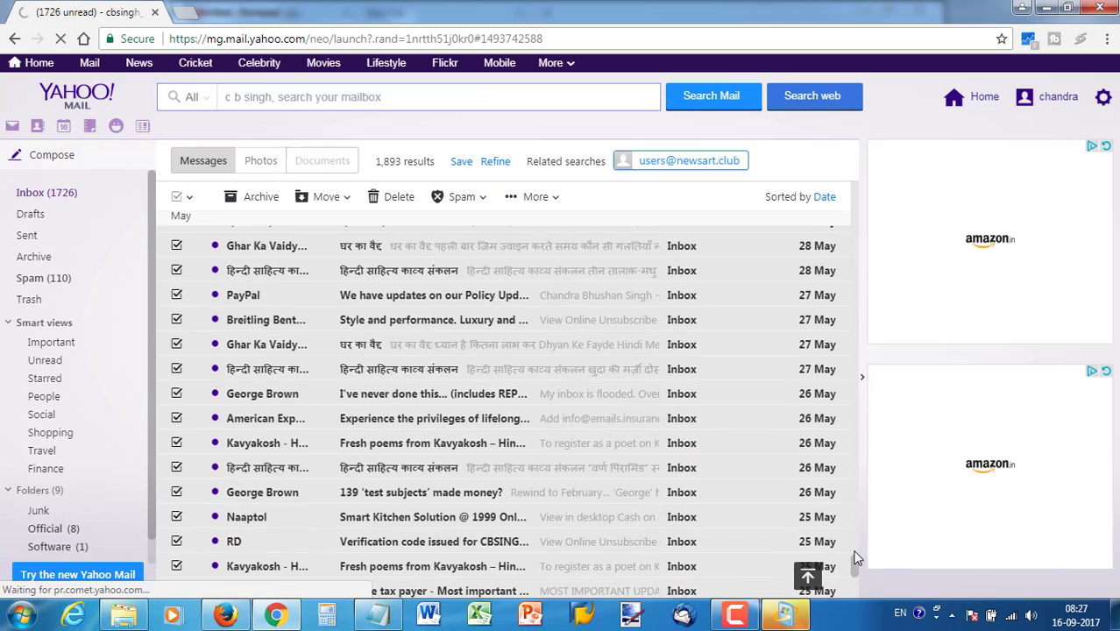
scroll(857, 558, down, 5)
scroll(857, 559, down, 2)
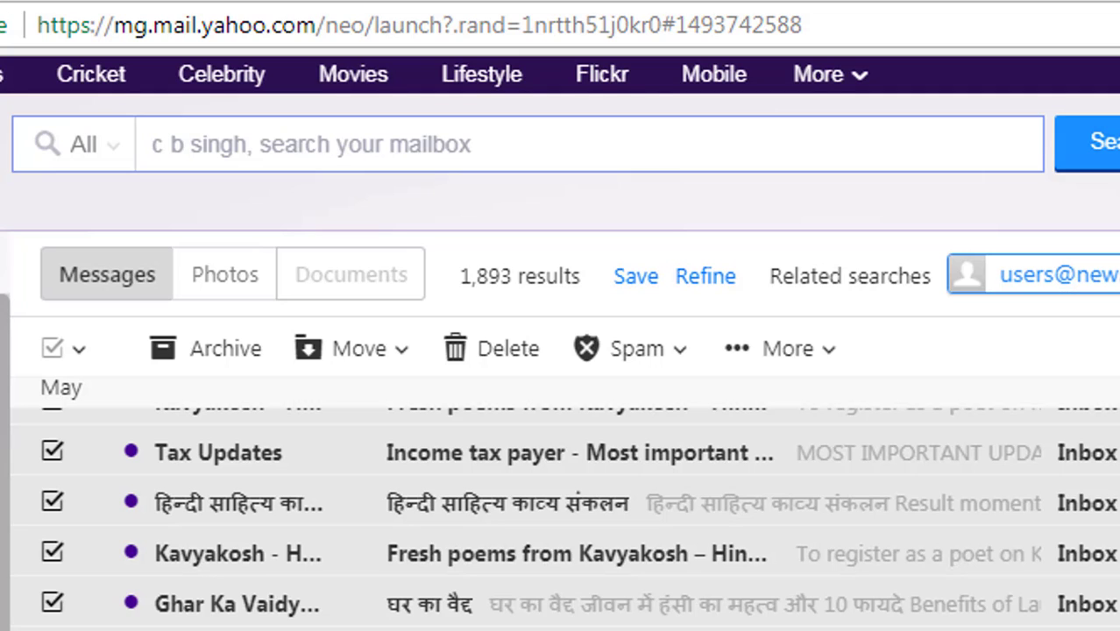
Delete all 1,893 selected messages, confirming in the Delete All Messages dialog
scroll(561, 526, down, 5)
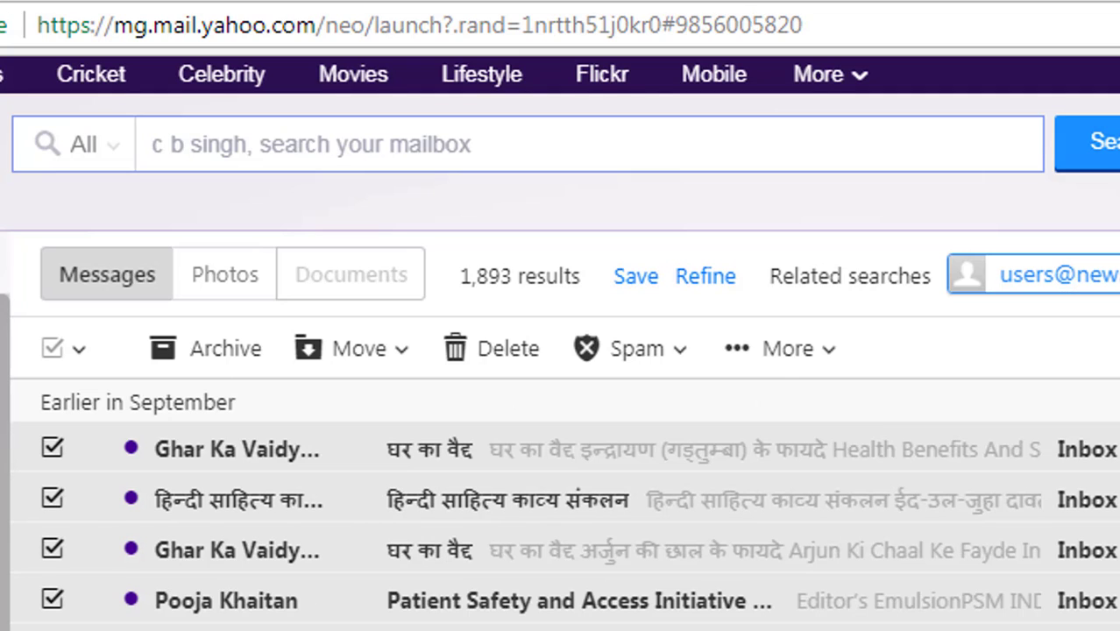
click(511, 359)
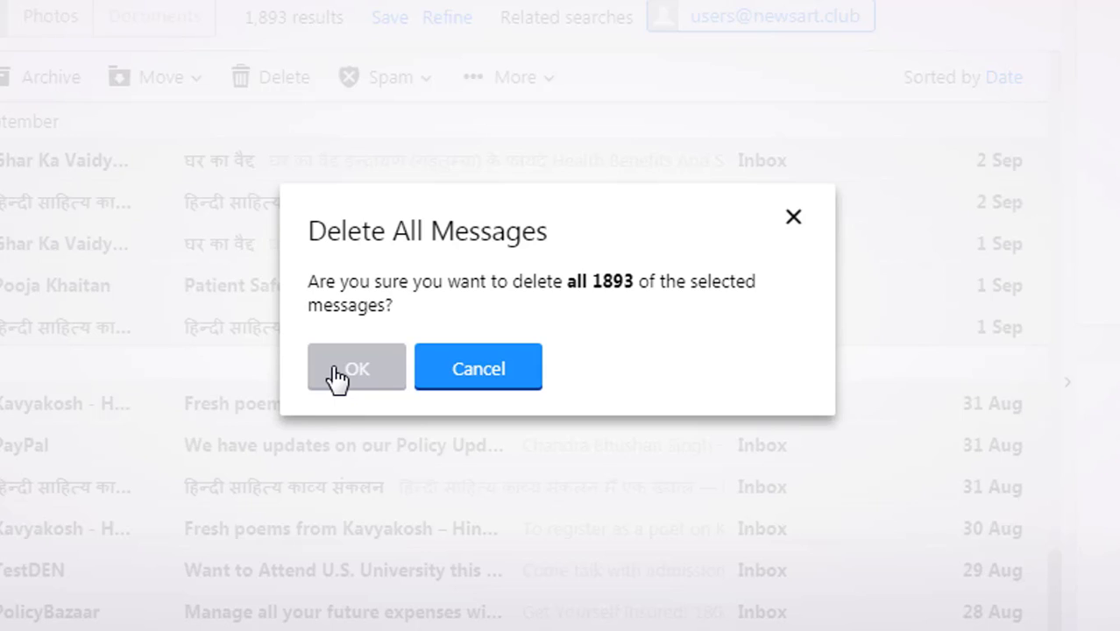
click(337, 378)
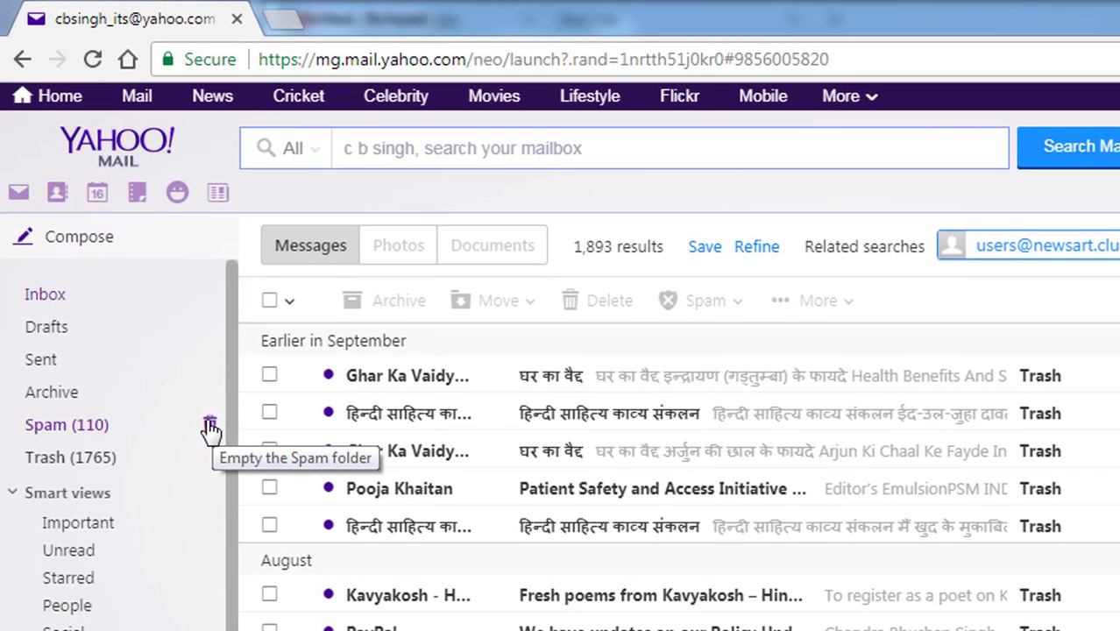
Permanently delete the 110 messages in the Spam folder
click(209, 426)
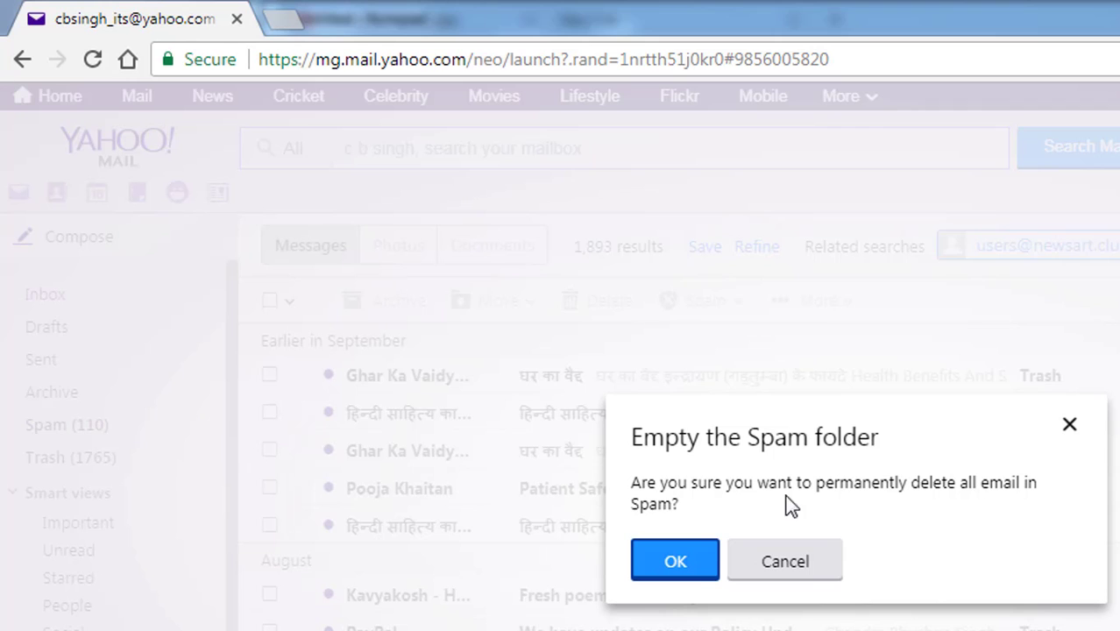
click(699, 561)
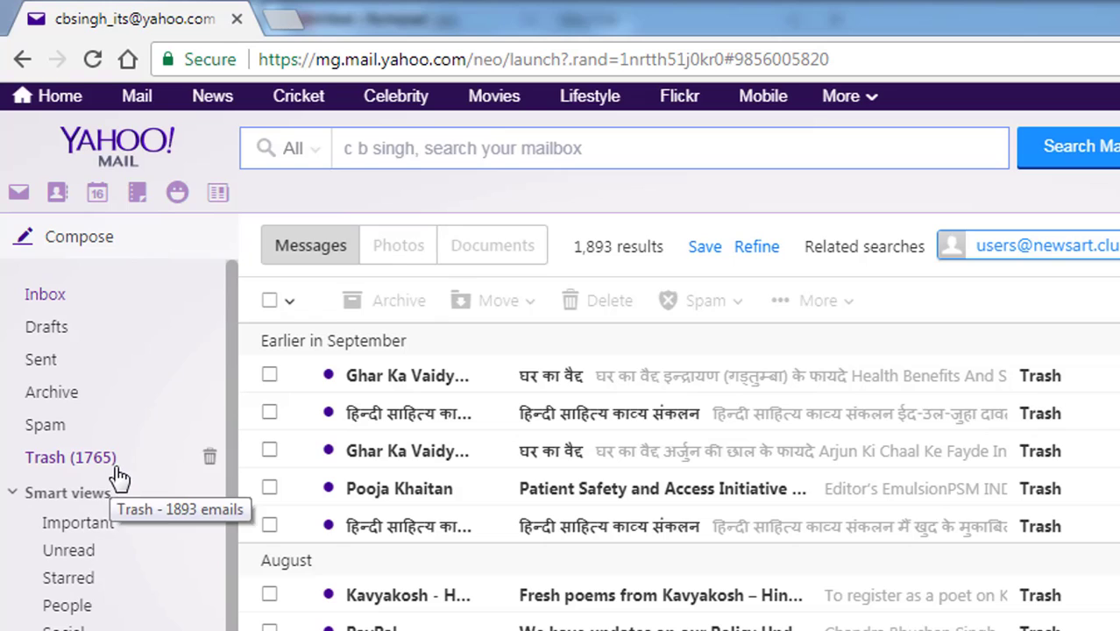
Permanently empty the 1893 Trash messages, return to the Inbox and dismiss the notifications prompt
click(208, 457)
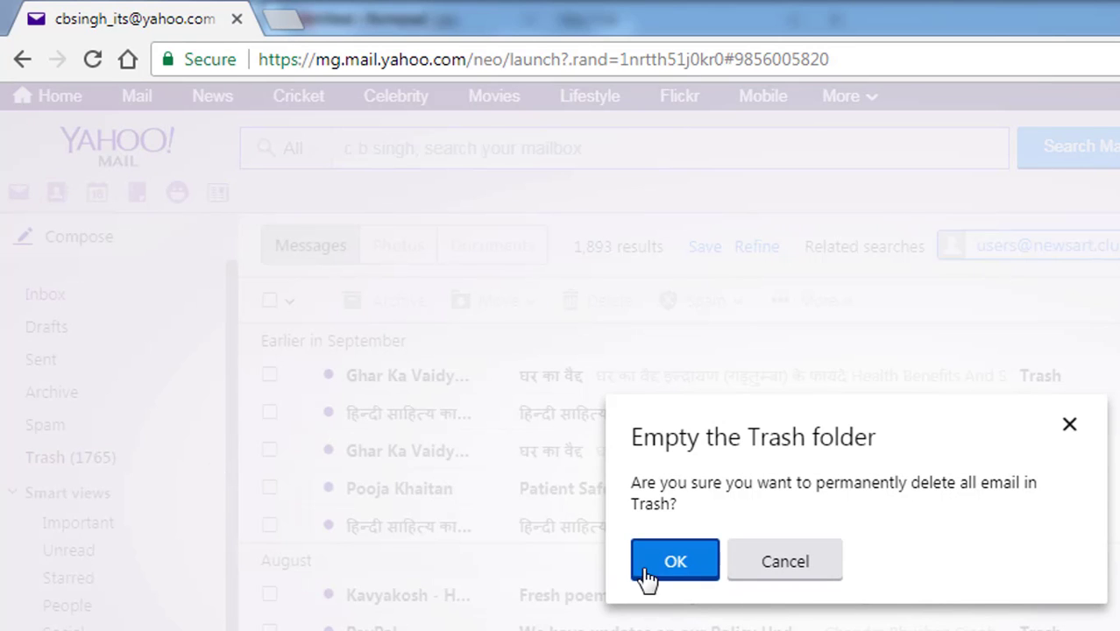
click(659, 575)
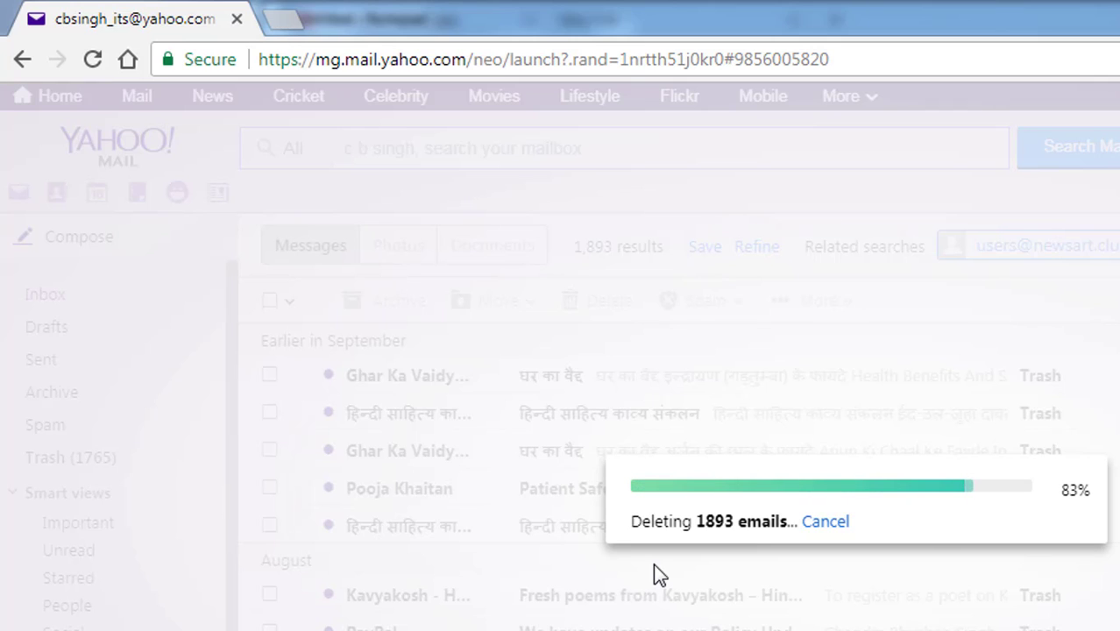
click(66, 296)
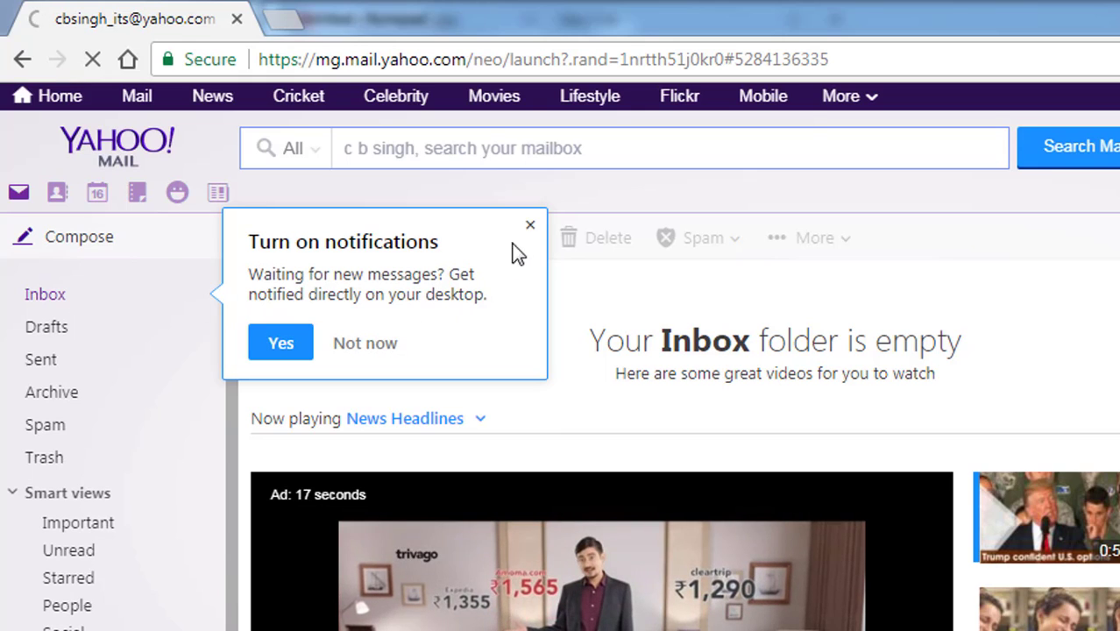
click(364, 343)
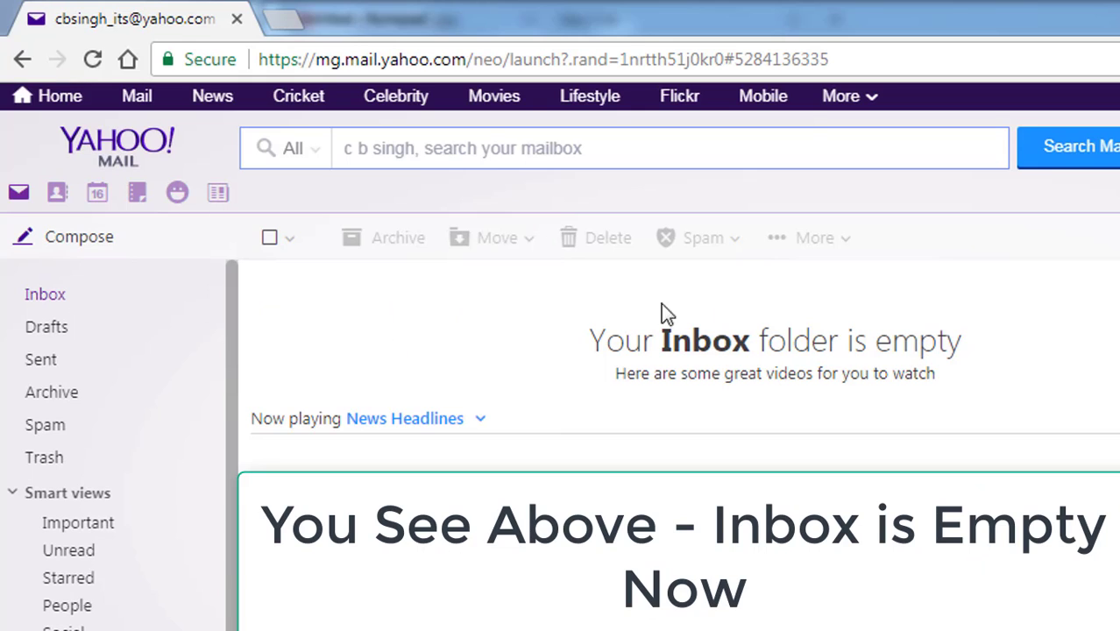